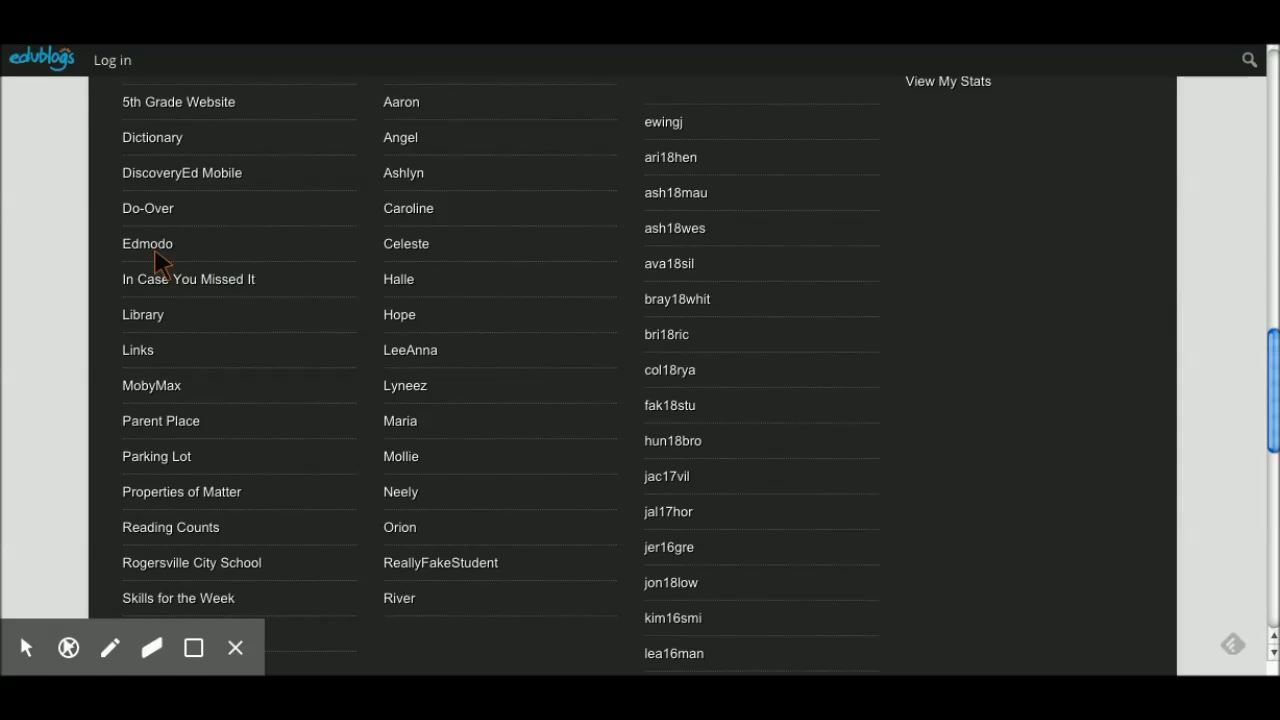
# Step: Go from the blog to Edmodo and start a student sign-up
pyautogui.click(157, 262)
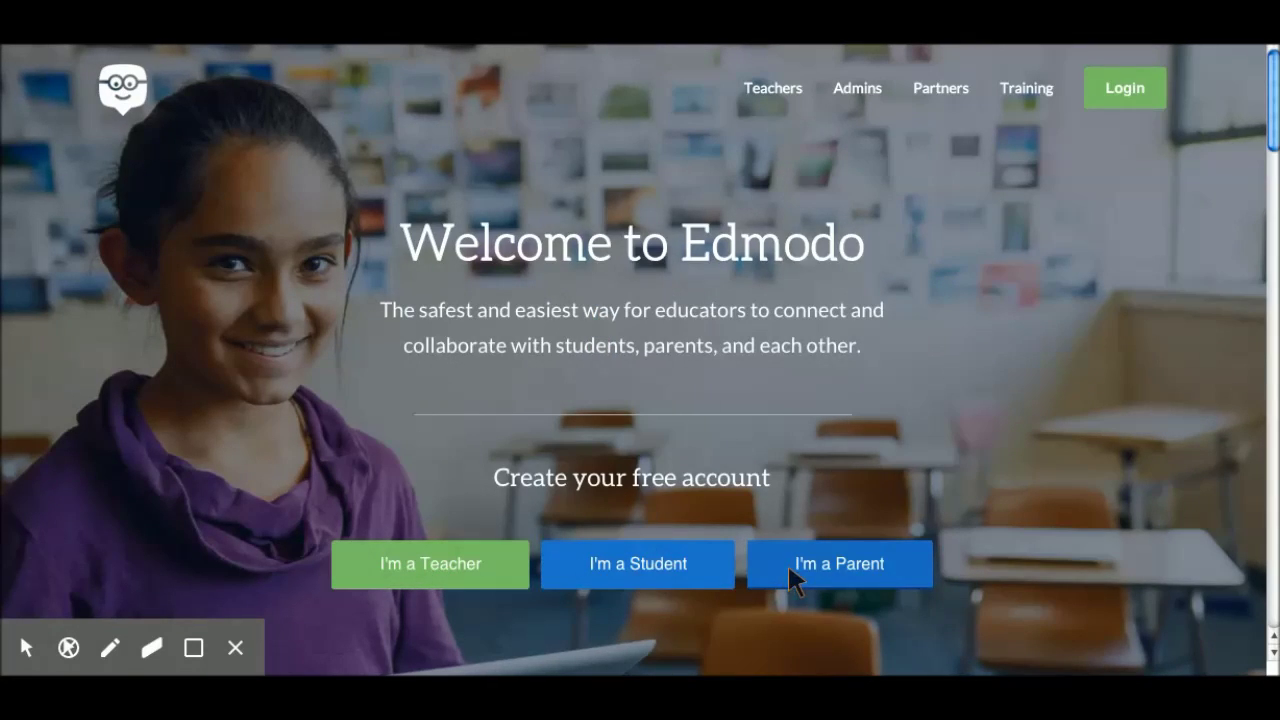
pyautogui.click(640, 575)
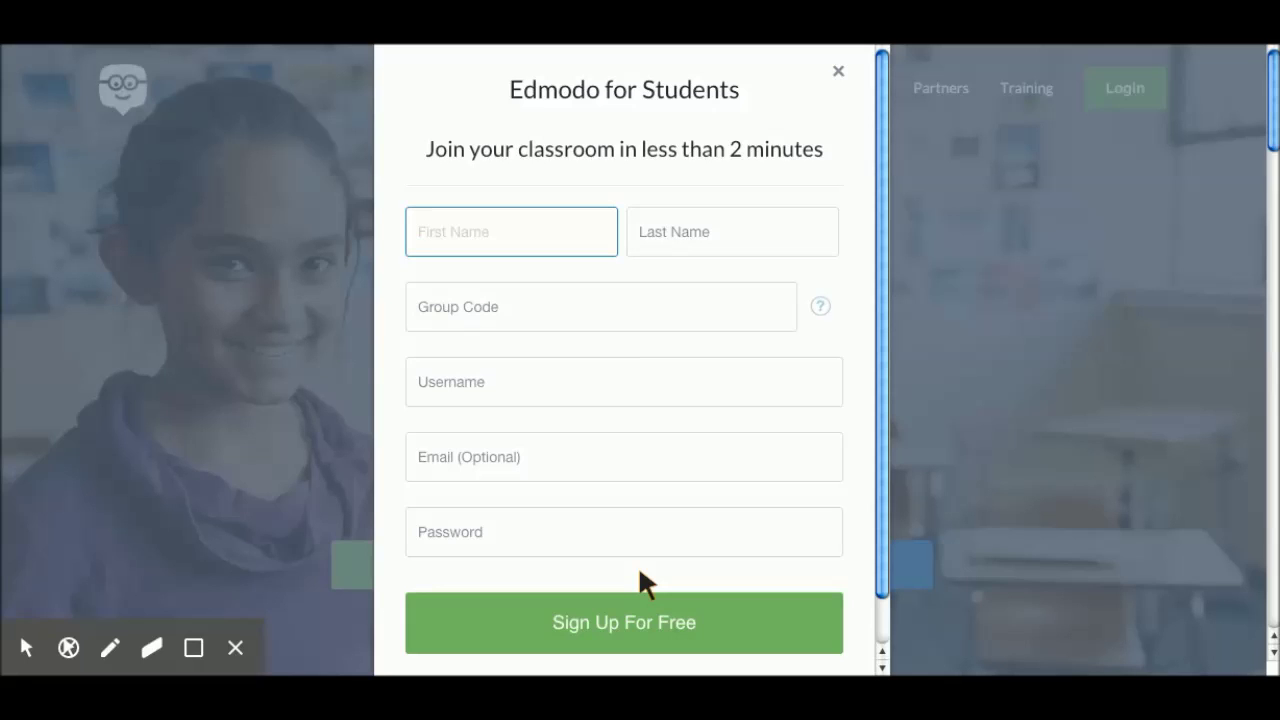
# Step: Enter the student's first and last name on the sign-up form
pyautogui.write('Fa')
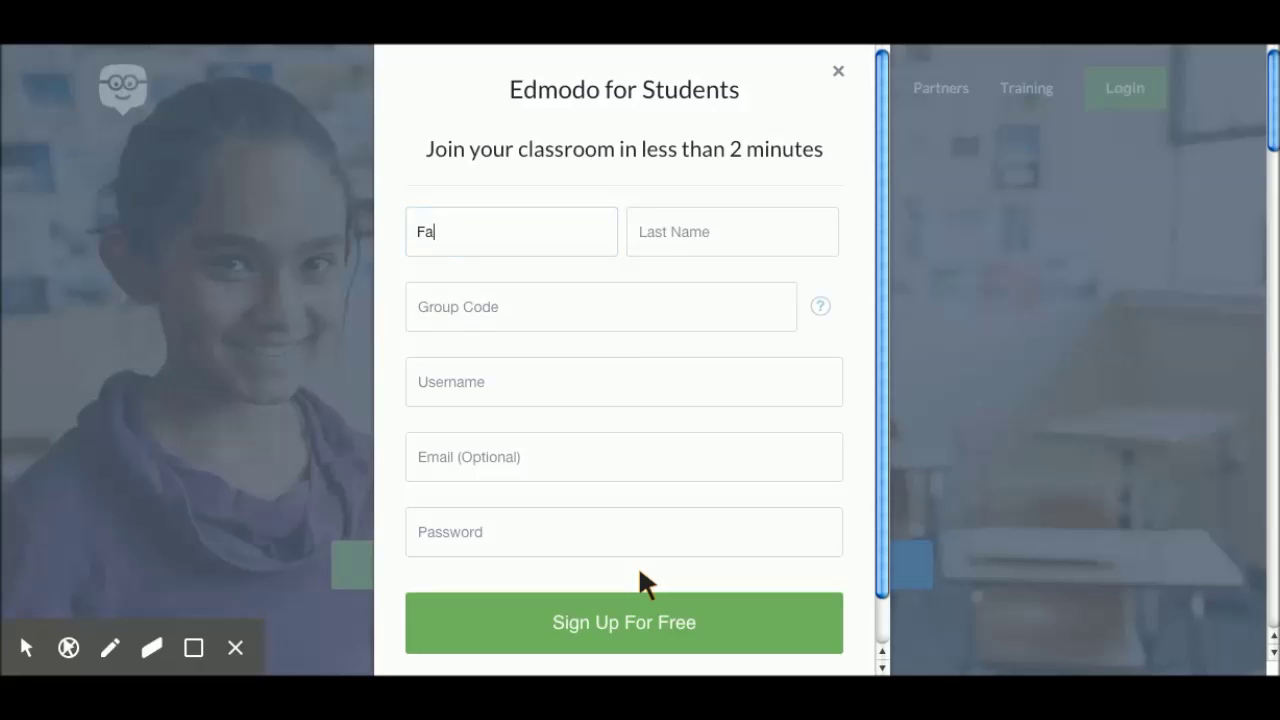
pyautogui.write('kely')
pyautogui.press('Tab')
pyautogui.write('Student')
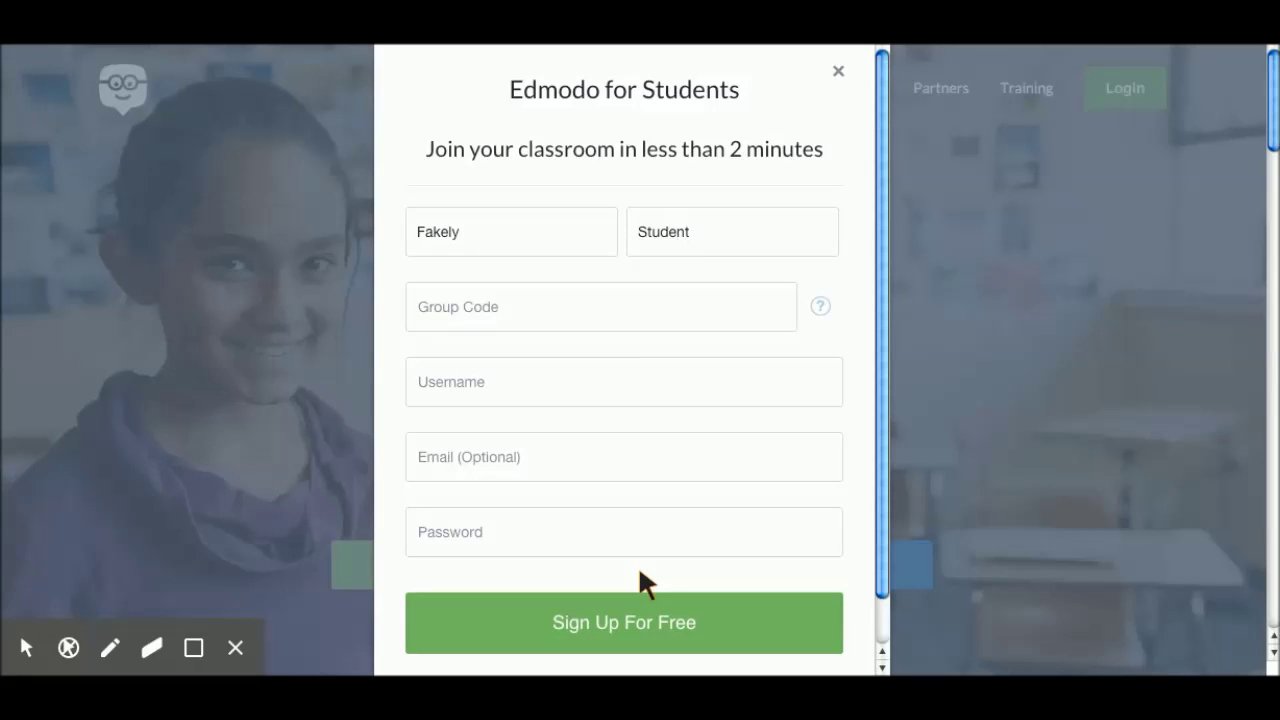
pyautogui.press('Tab')
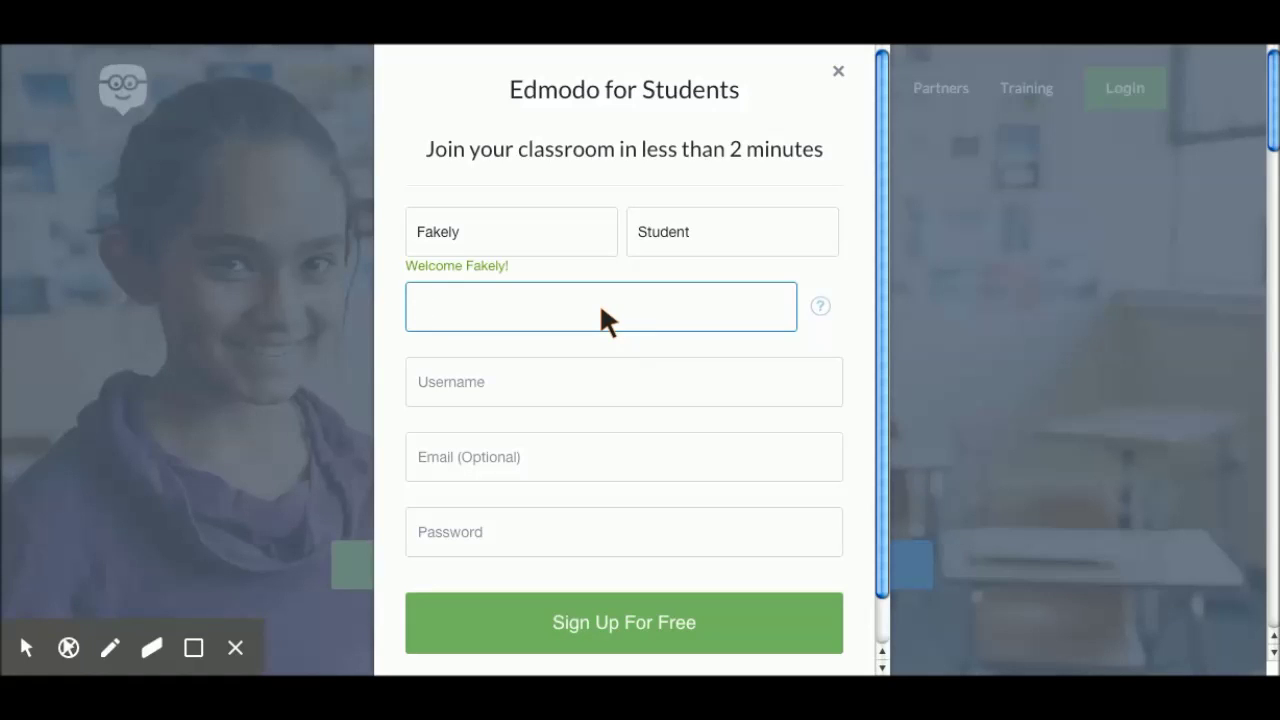
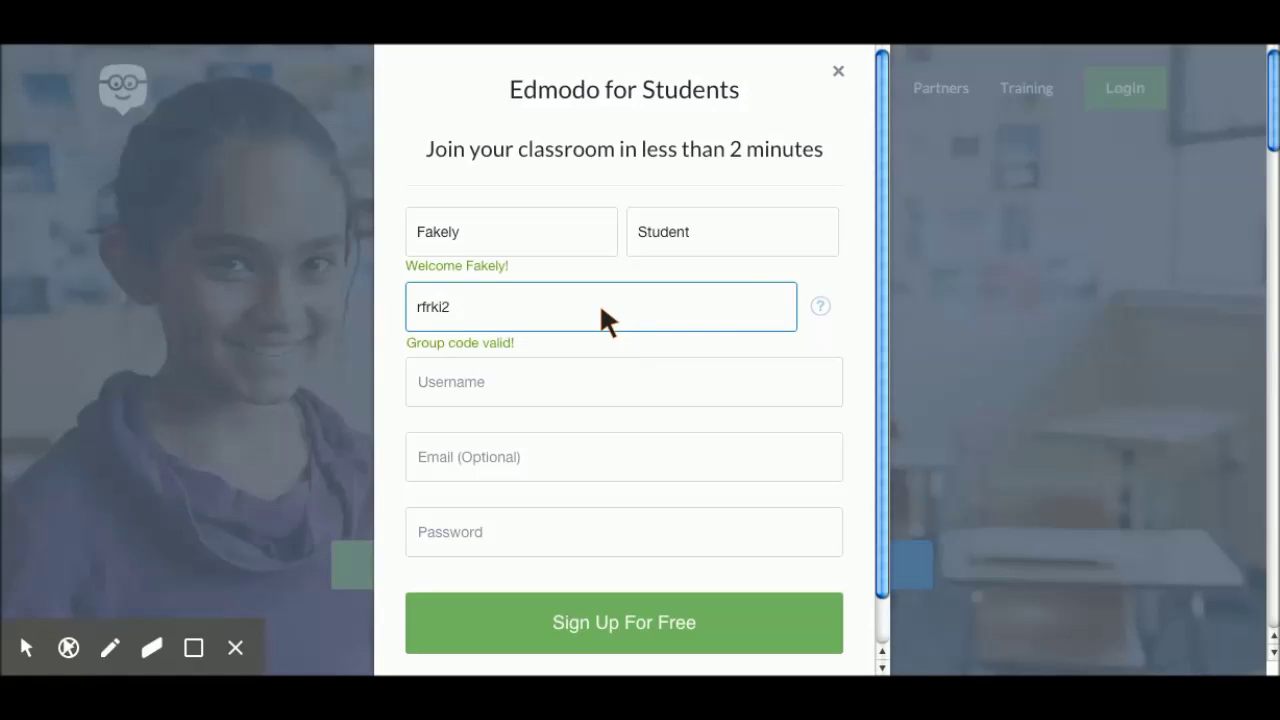
# Step: Enter the class group code and choose an available username
pyautogui.click(496, 360)
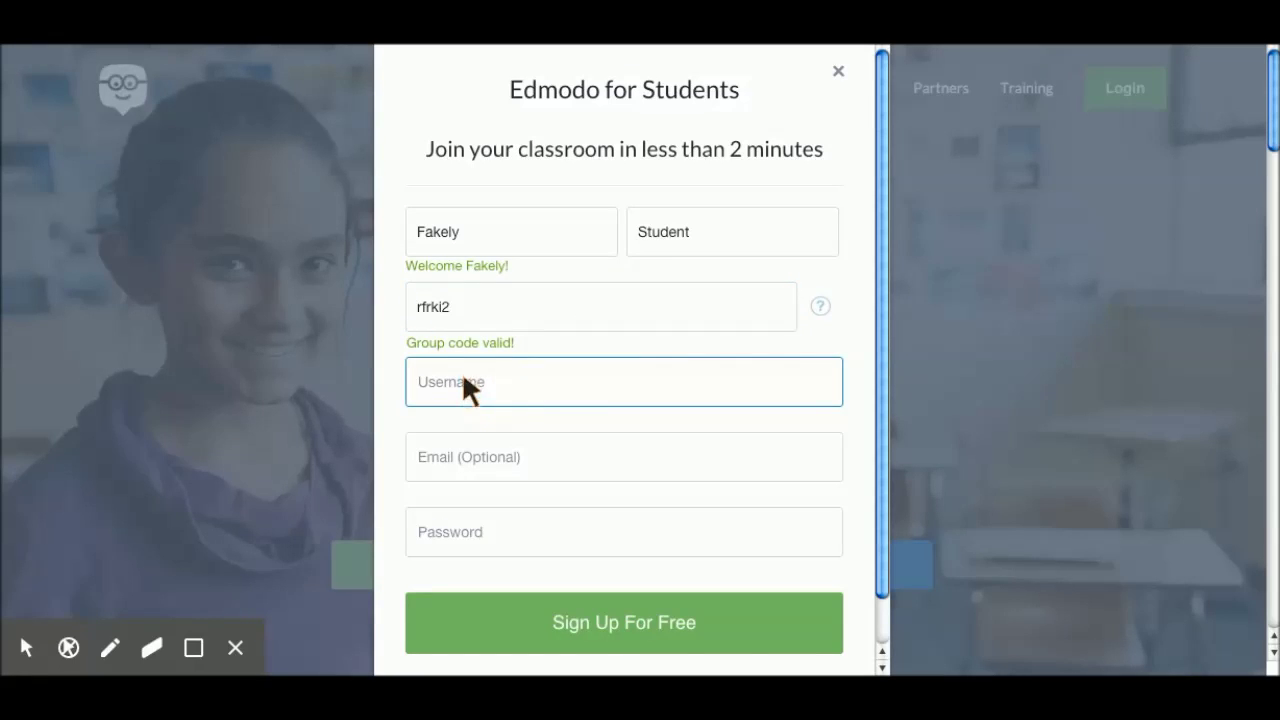
pyautogui.click(462, 381)
pyautogui.write('fak19stt')
# Step: Leave the optional email blank and enter an account password
pyautogui.click(574, 455)
pyautogui.click(493, 443)
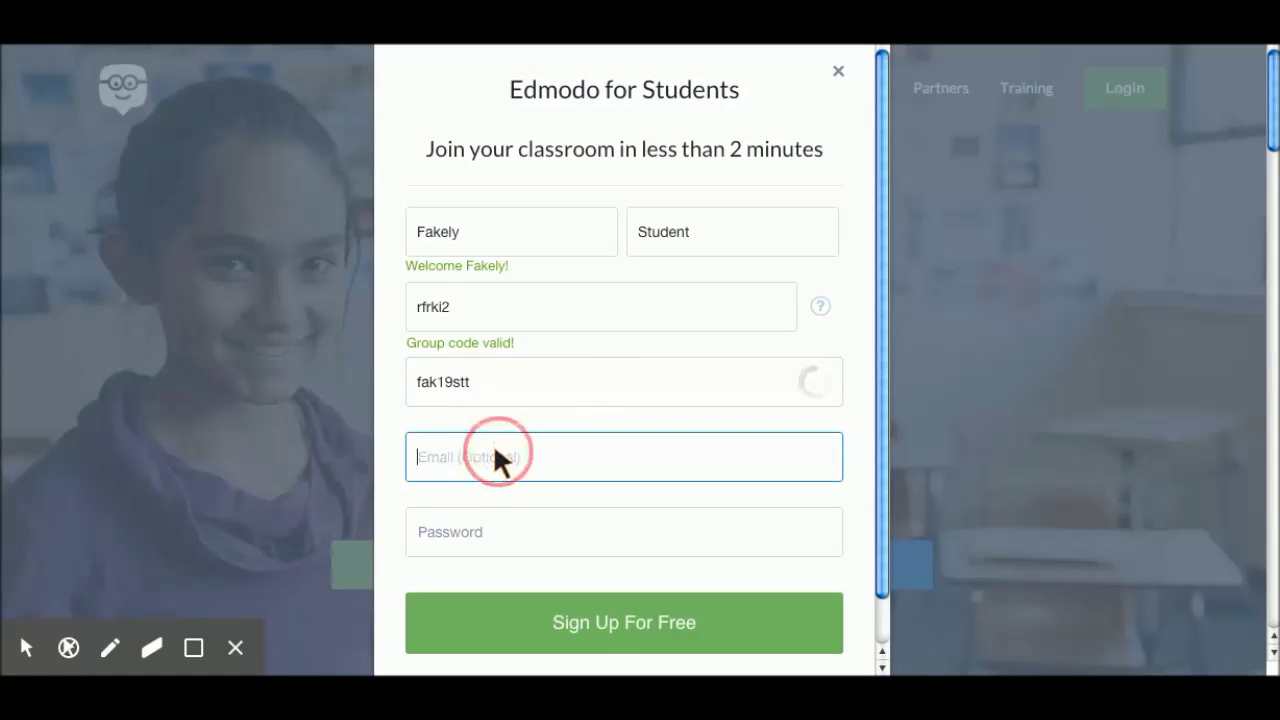
pyautogui.click(463, 531)
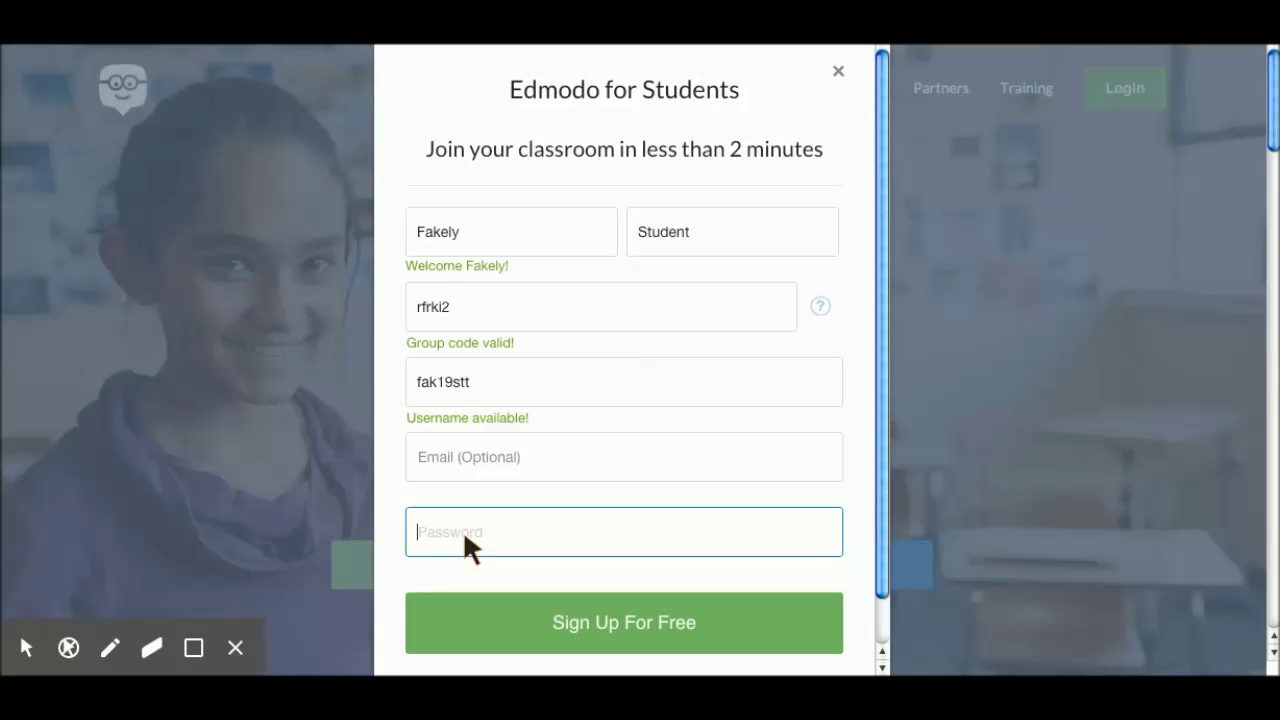
pyautogui.write('•••••••••••')
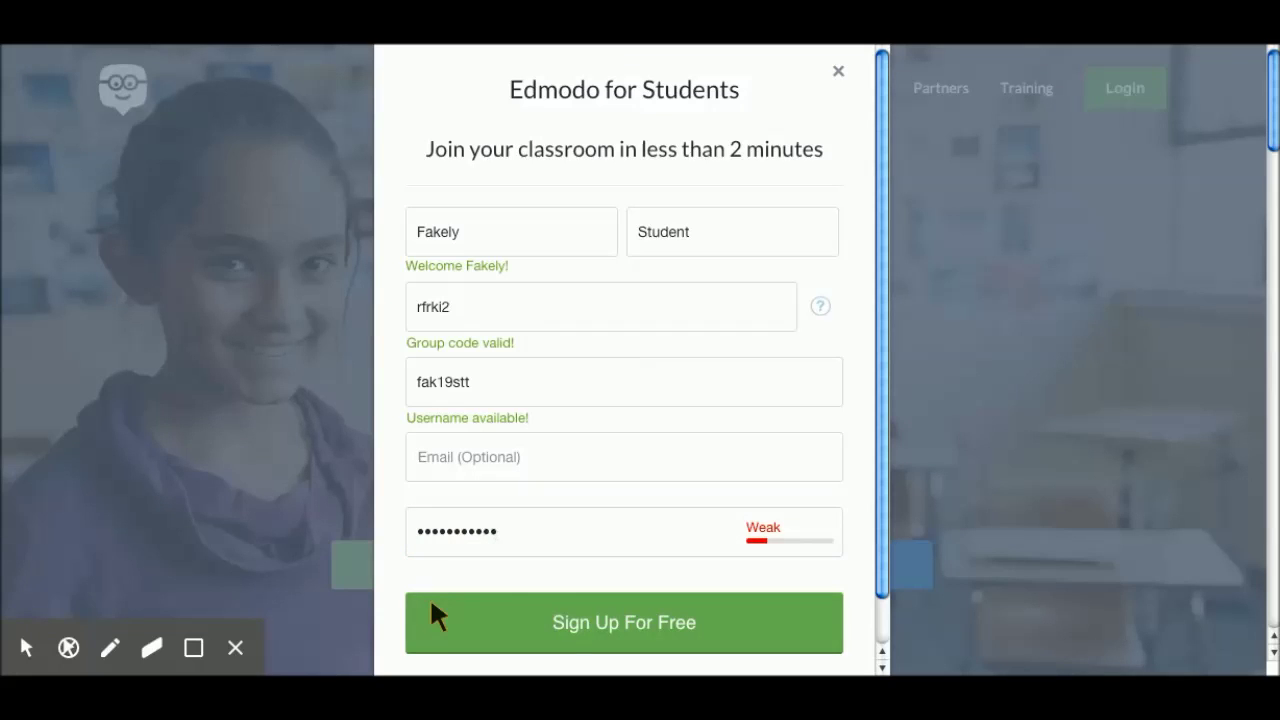
# Step: Submit Sign Up For Free to create the student account
pyautogui.click(611, 615)
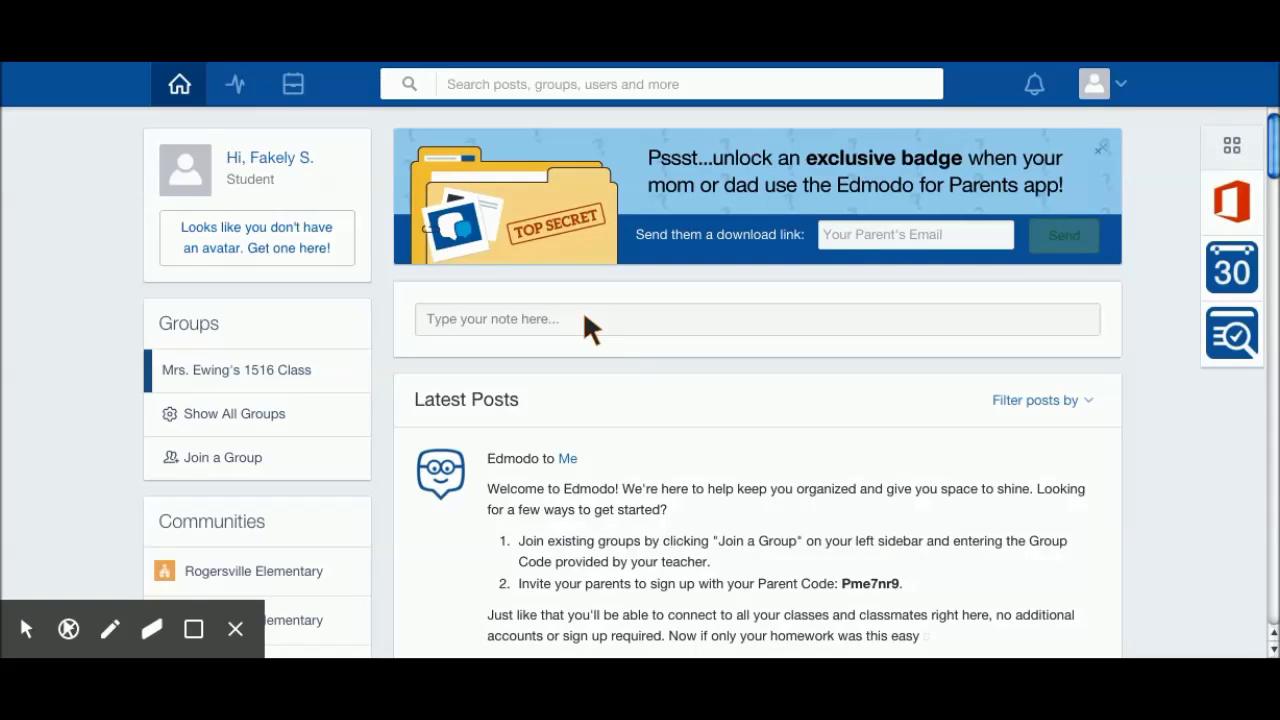
# Step: Post a short greeting note addressed to the teacher
pyautogui.click(590, 328)
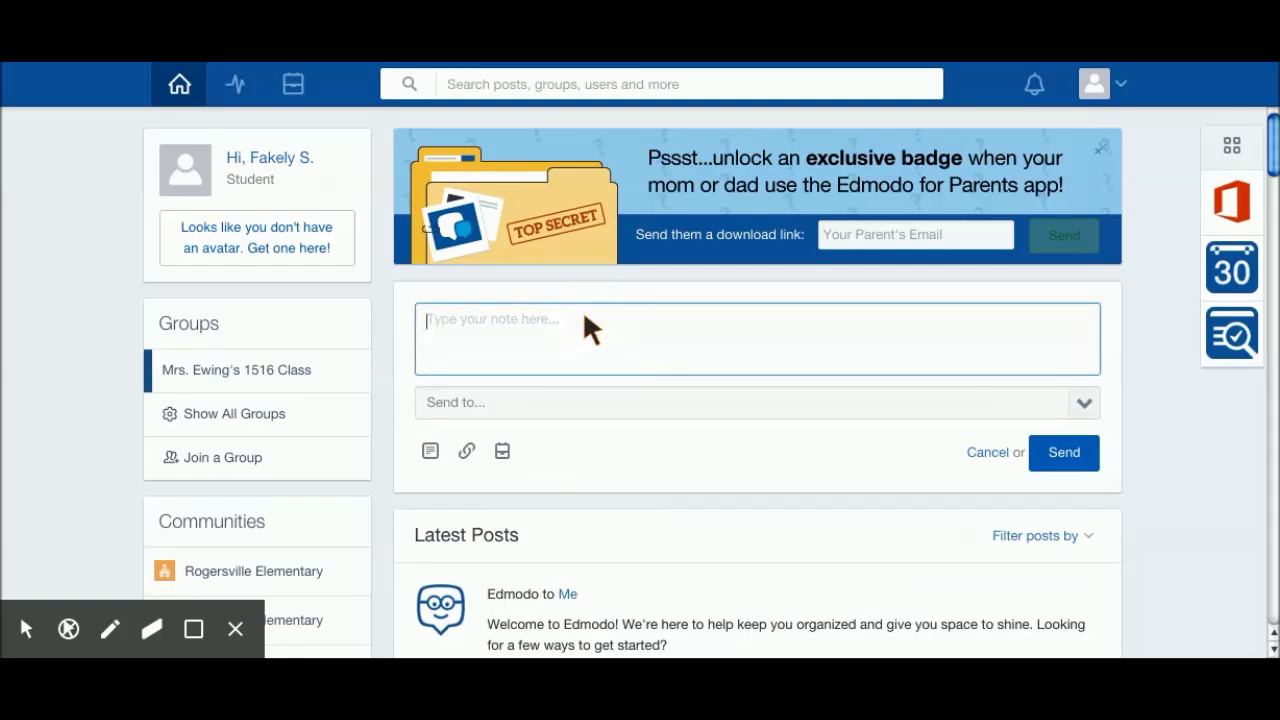
pyautogui.write('Hey, Mrs. Ewing')
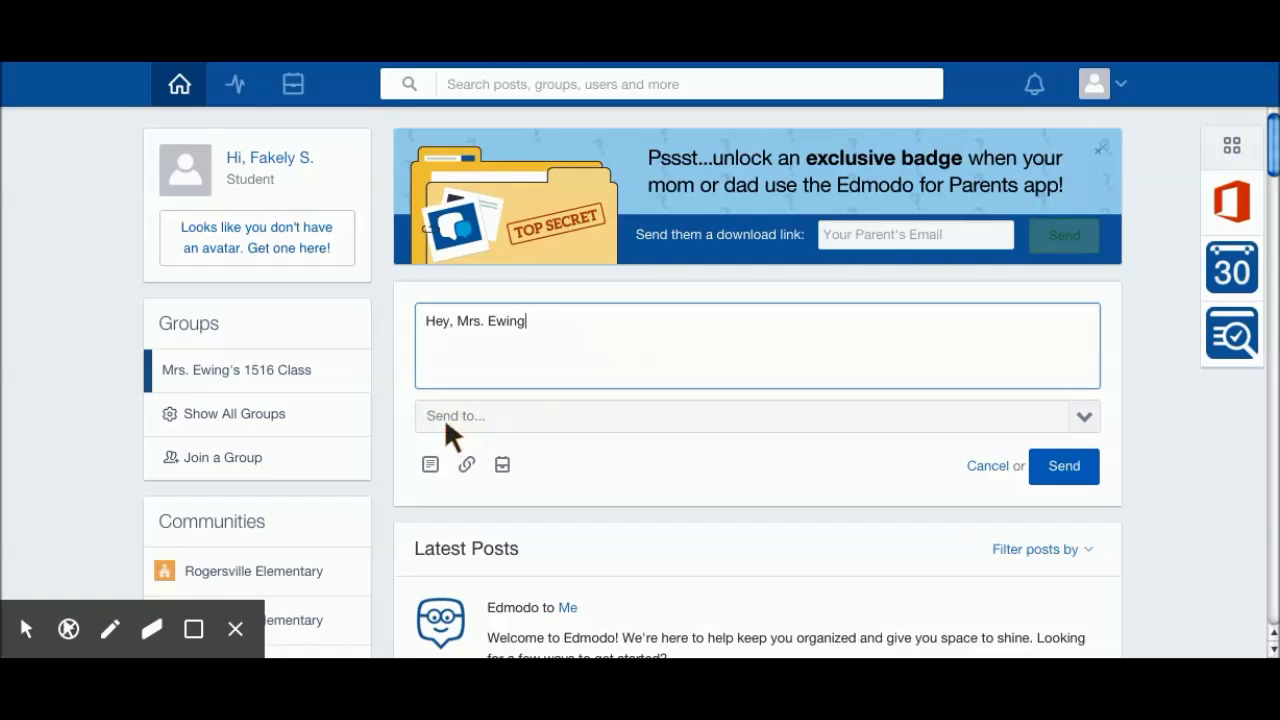
pyautogui.click(1087, 418)
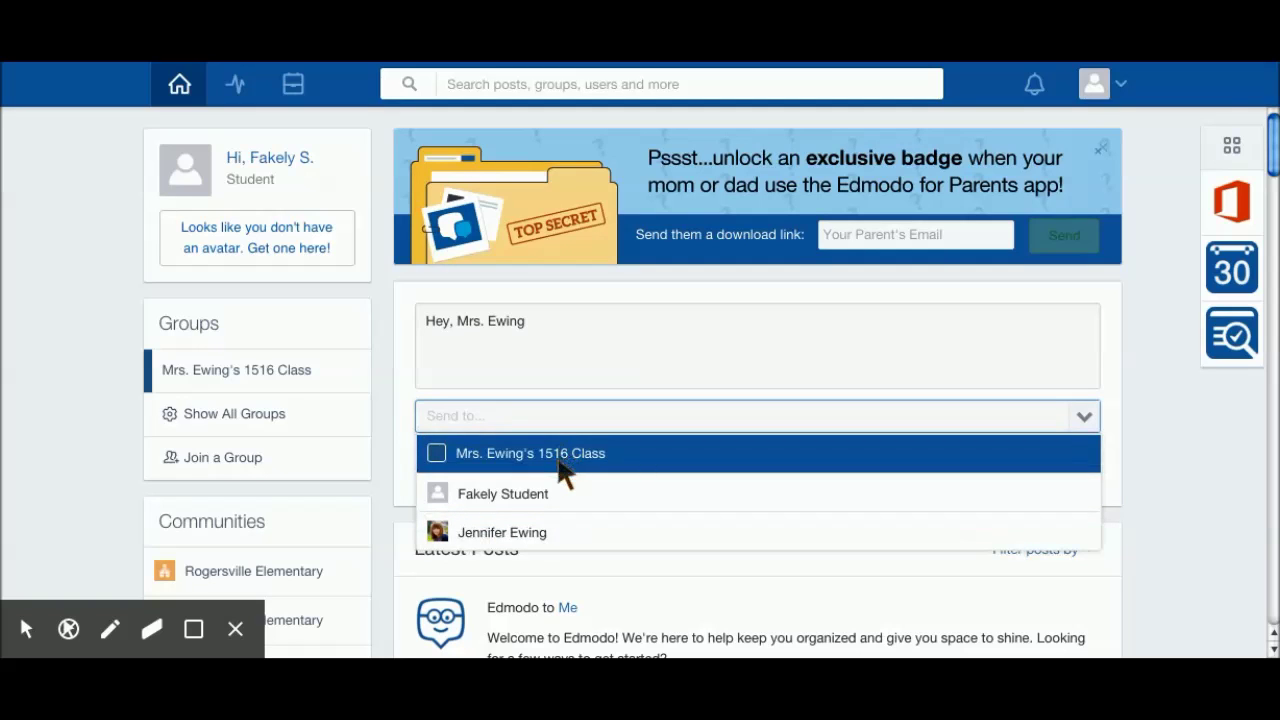
pyautogui.click(548, 530)
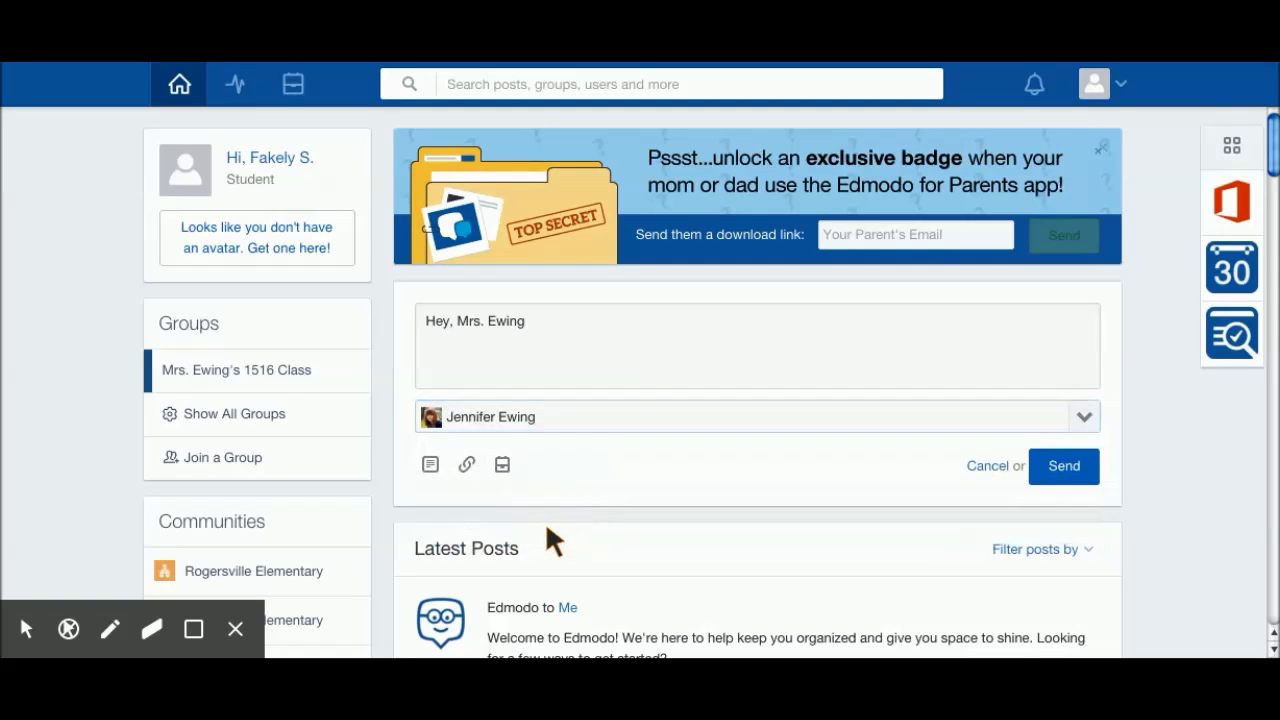
pyautogui.click(1040, 467)
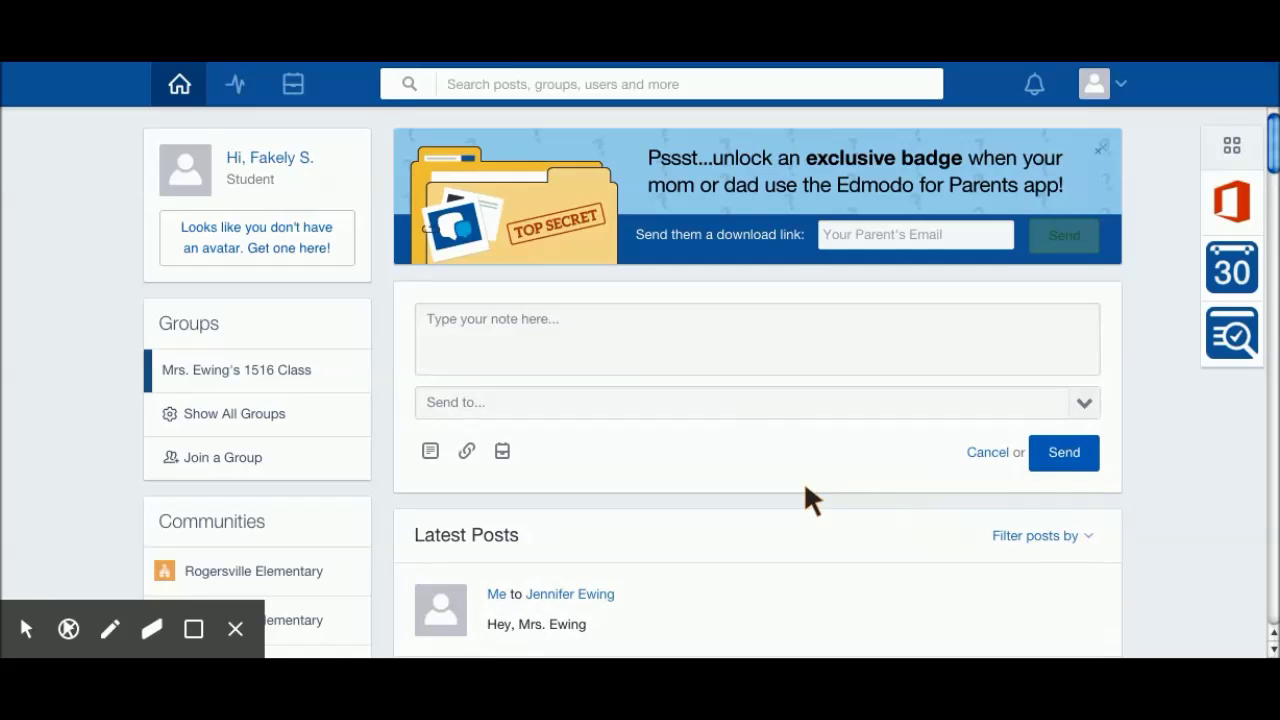
pyautogui.click(1088, 402)
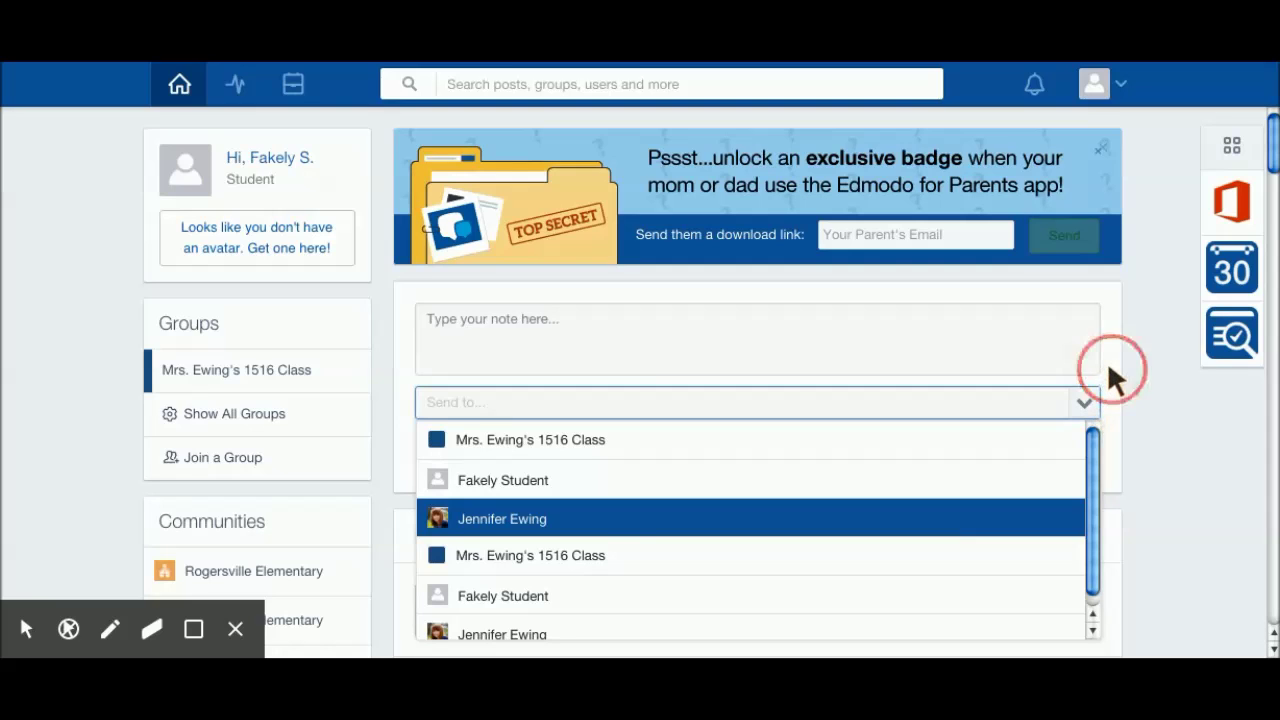
pyautogui.click(1108, 369)
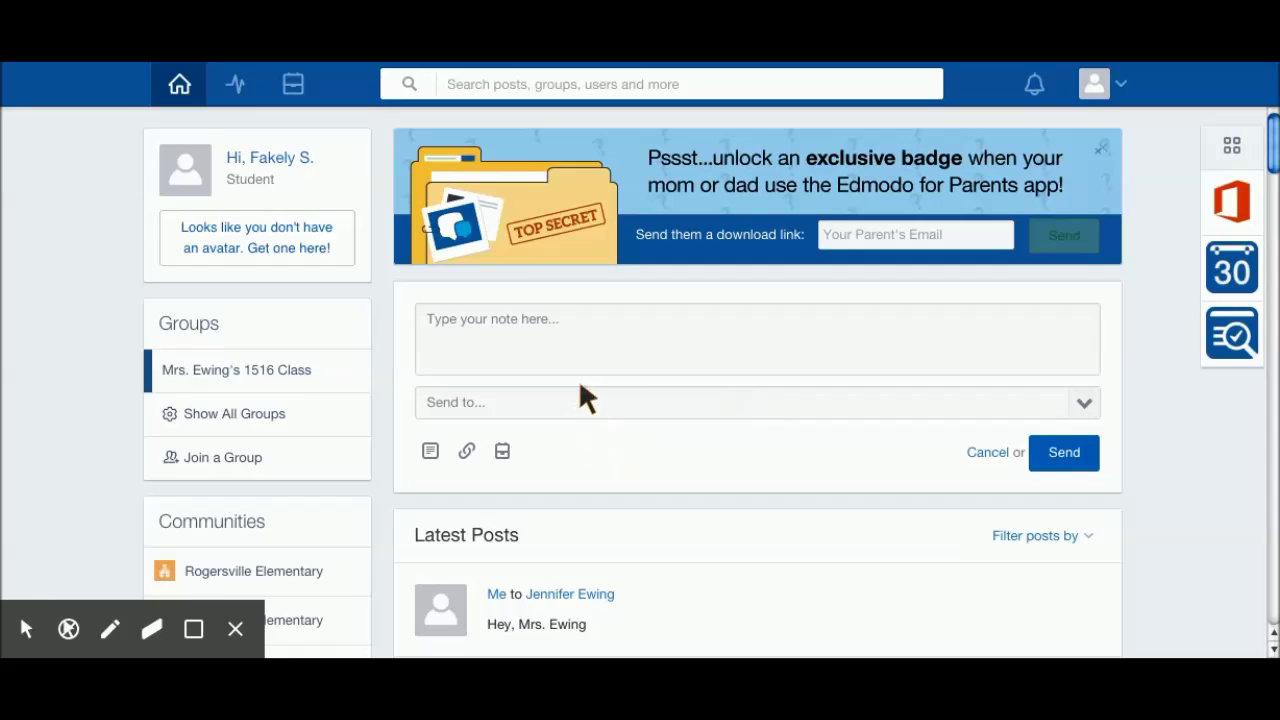
pyautogui.click(225, 473)
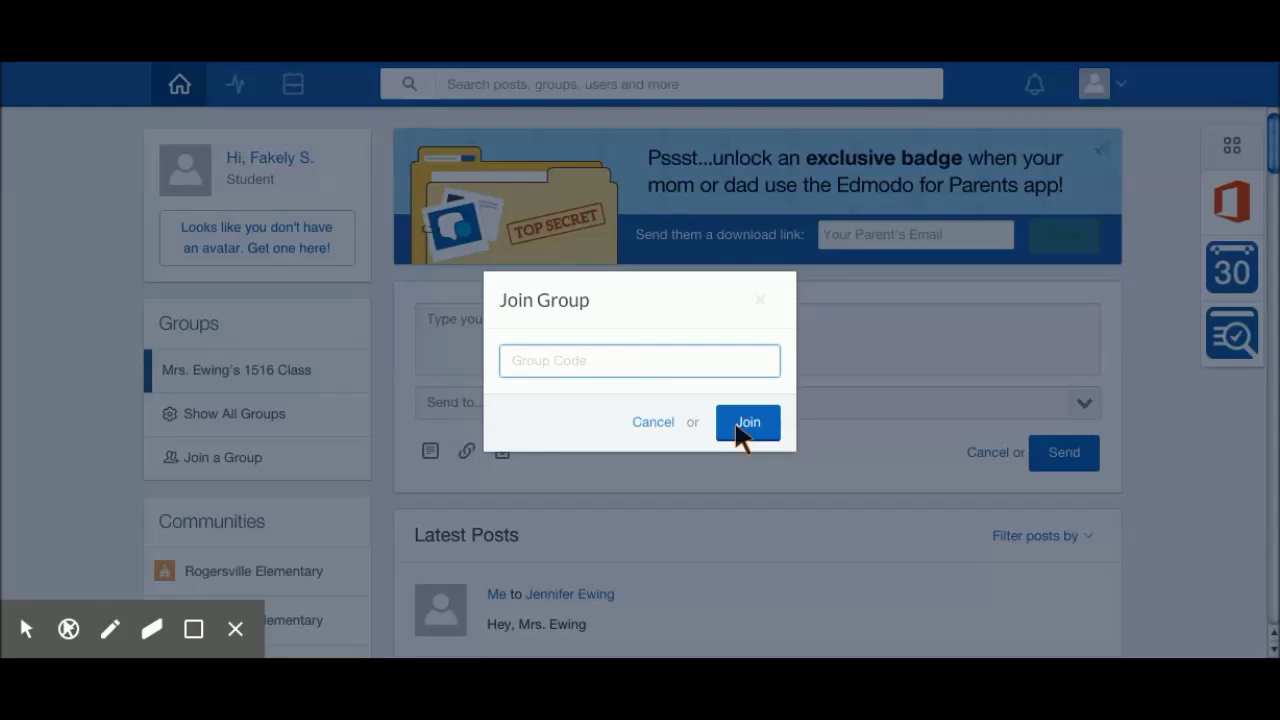
pyautogui.click(760, 299)
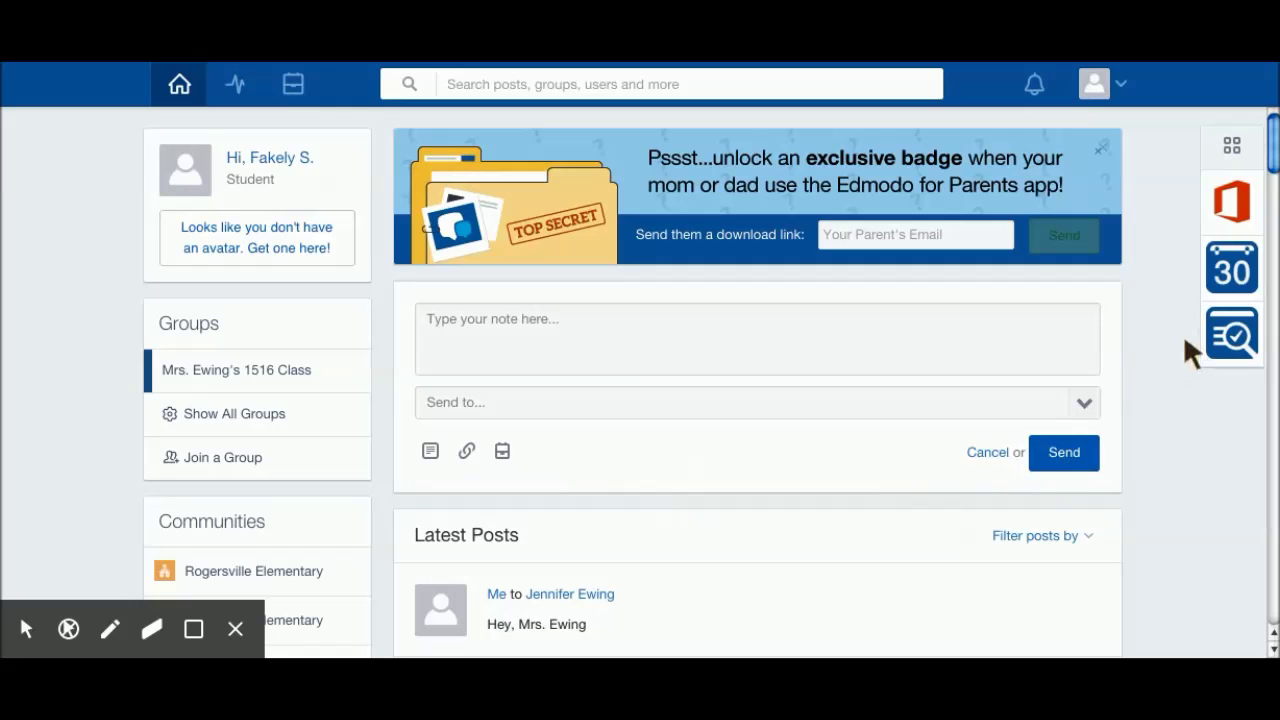
pyautogui.scroll(-1, 1156, 334)
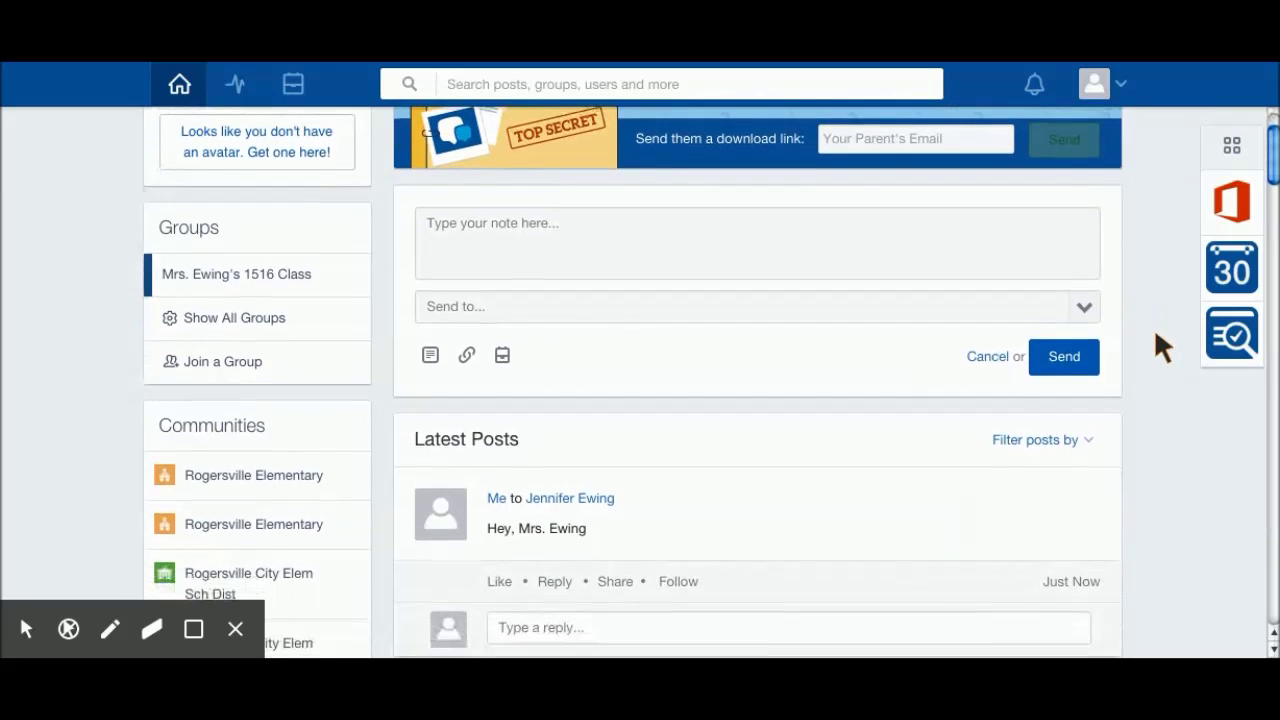
pyautogui.scroll(-2, 1156, 334)
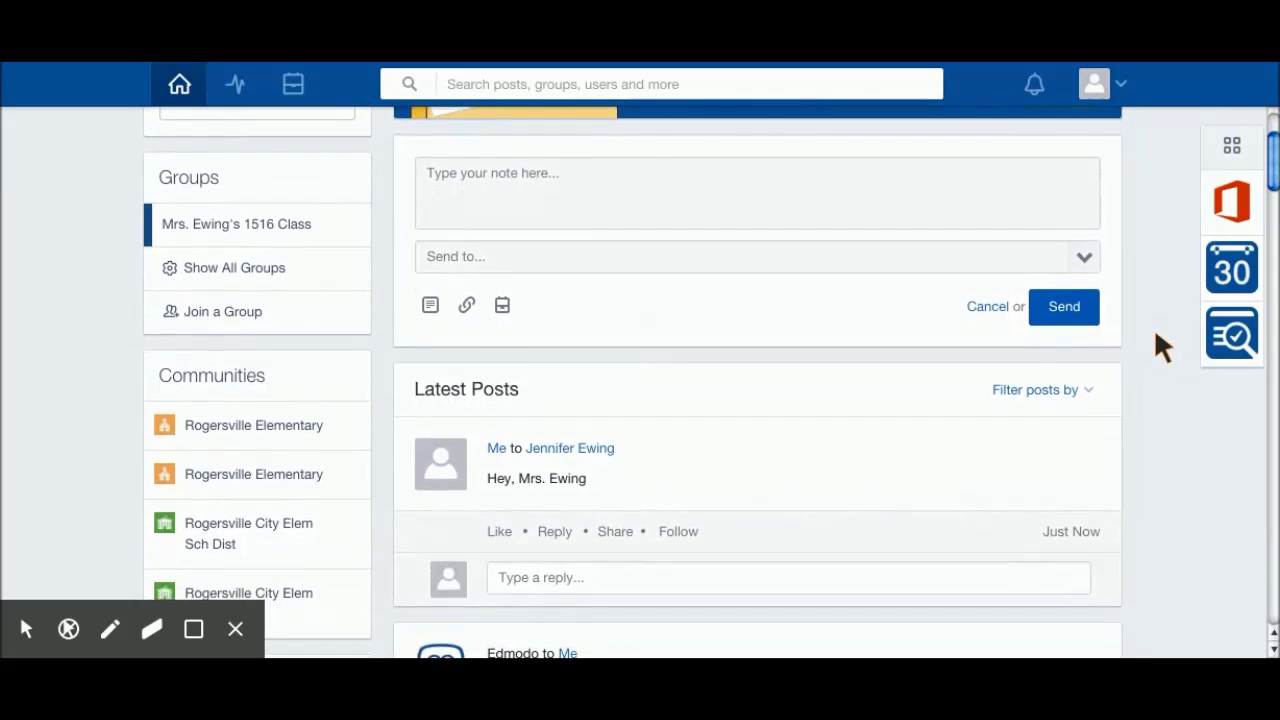
pyautogui.scroll(-10, 1160, 345)
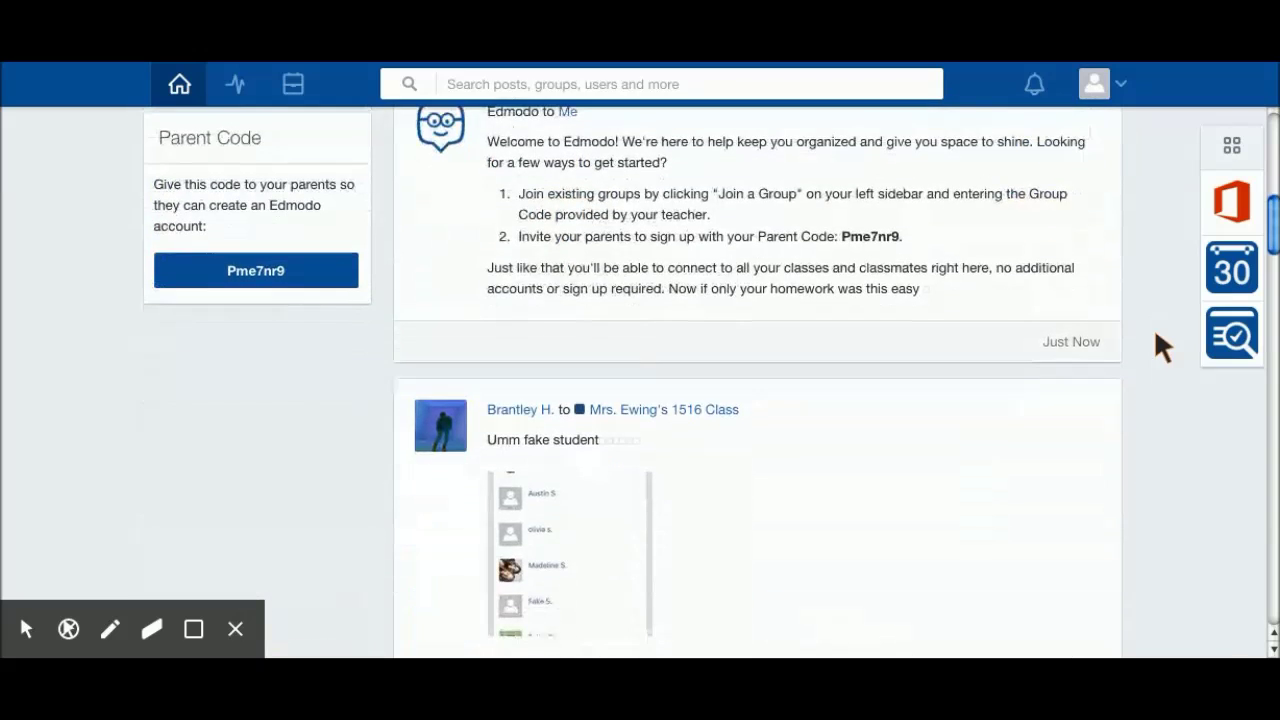
pyautogui.scroll(-1, 1160, 345)
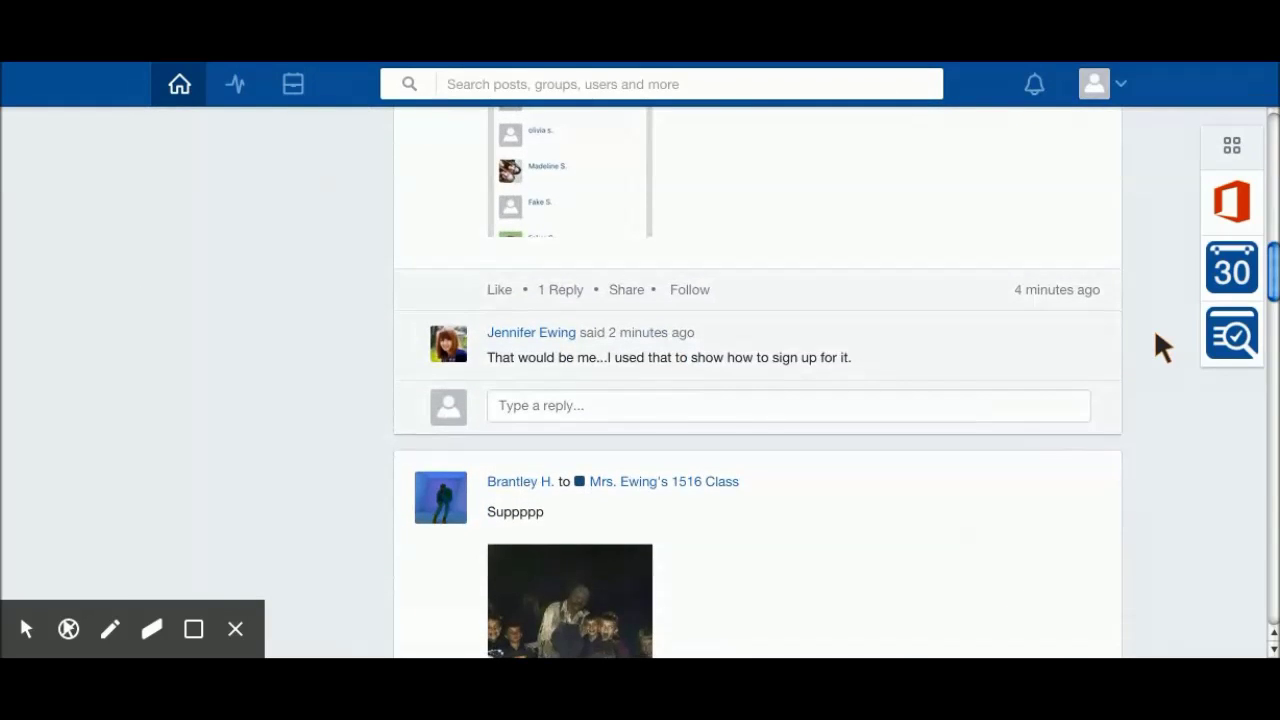
pyautogui.scroll(3, 1160, 345)
pyautogui.scroll(-5, 1157, 337)
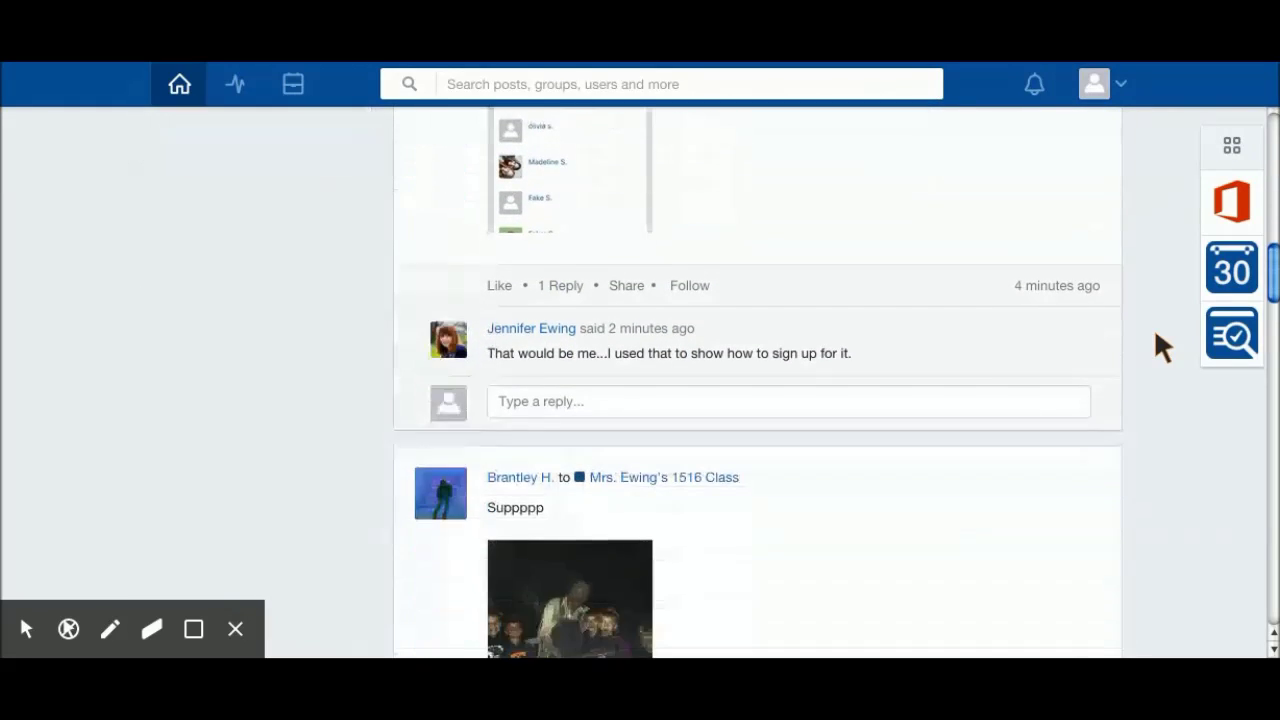
pyautogui.scroll(-1, 1157, 340)
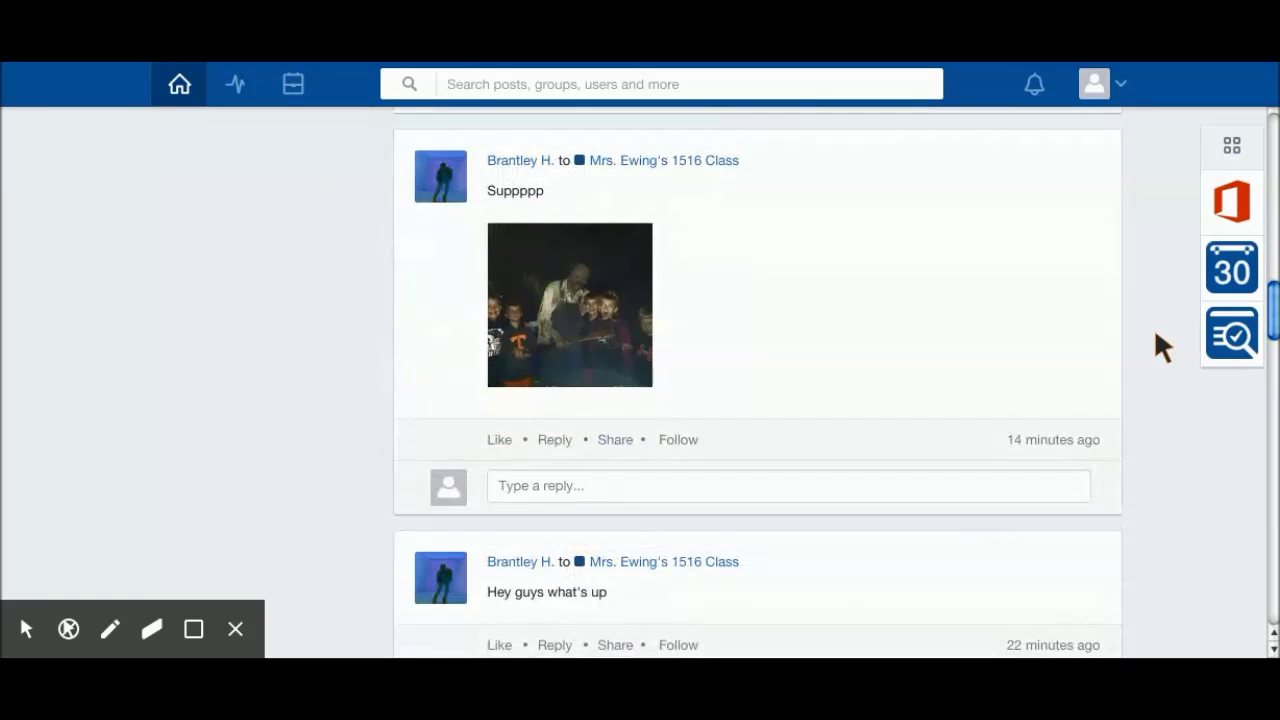
pyautogui.scroll(-2, 1157, 340)
pyautogui.scroll(-1, 1157, 340)
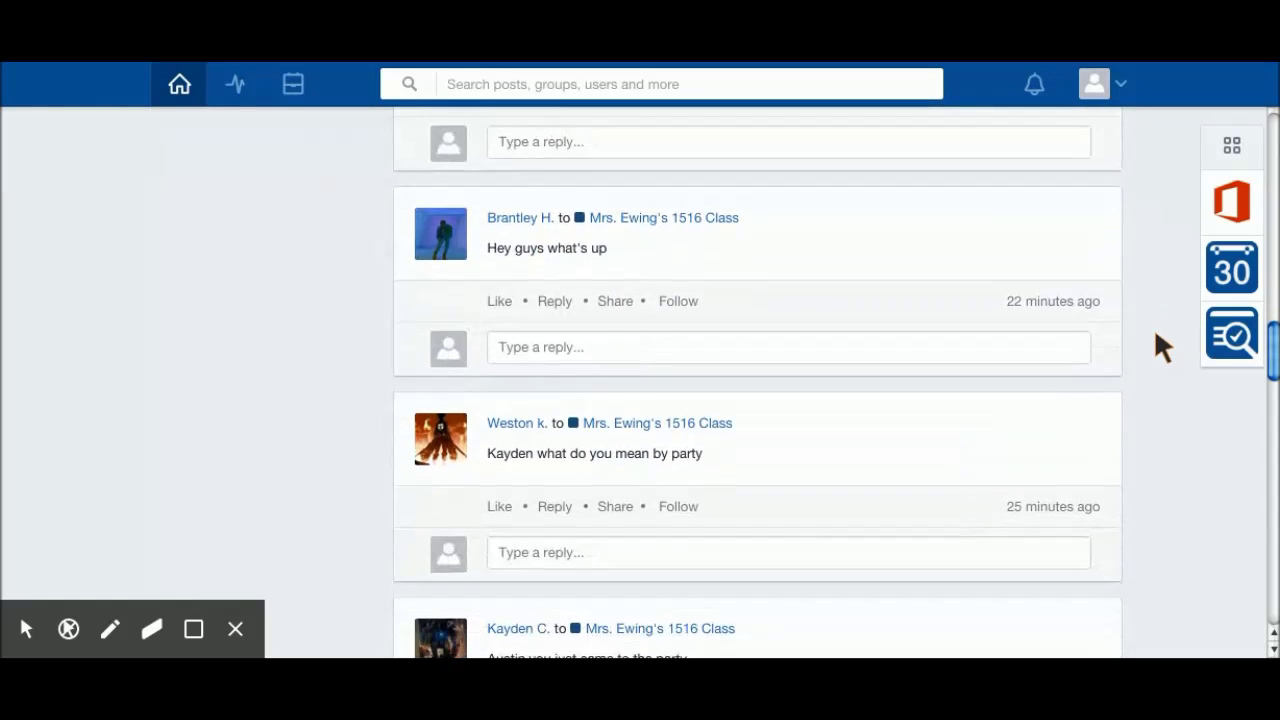
pyautogui.scroll(-1, 1157, 340)
pyautogui.scroll(-2, 1160, 345)
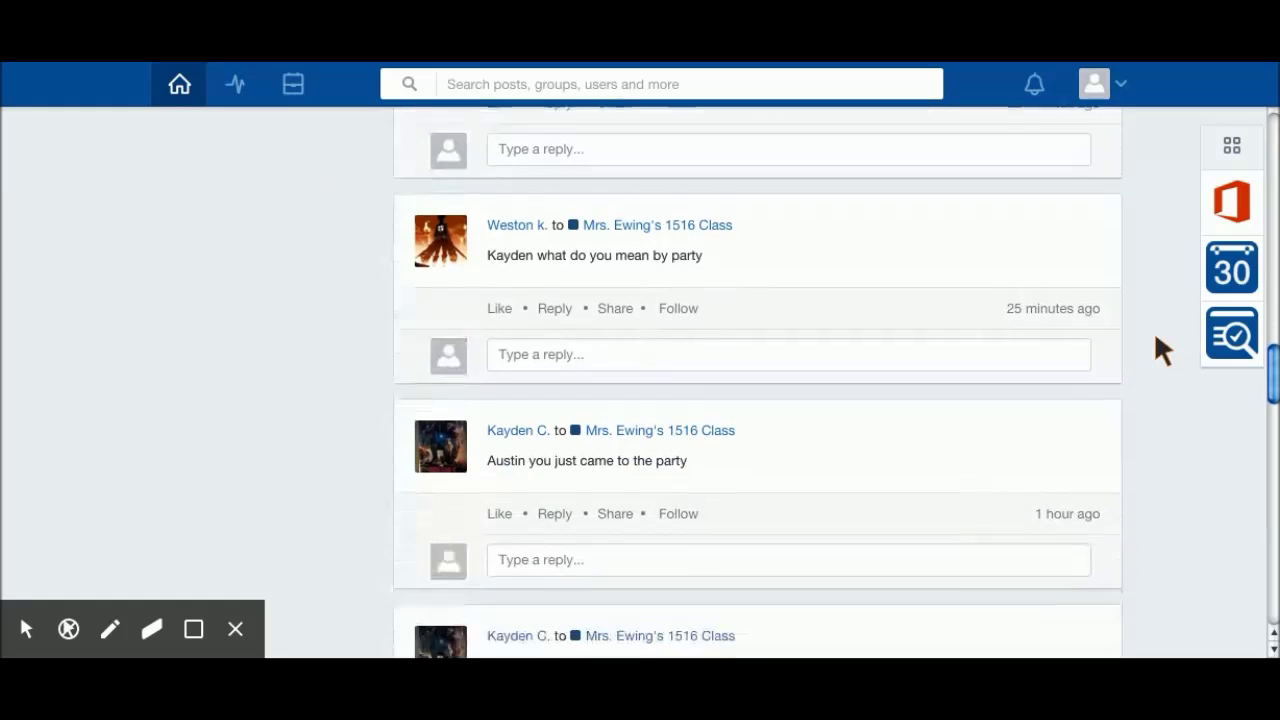
pyautogui.scroll(6, 1157, 345)
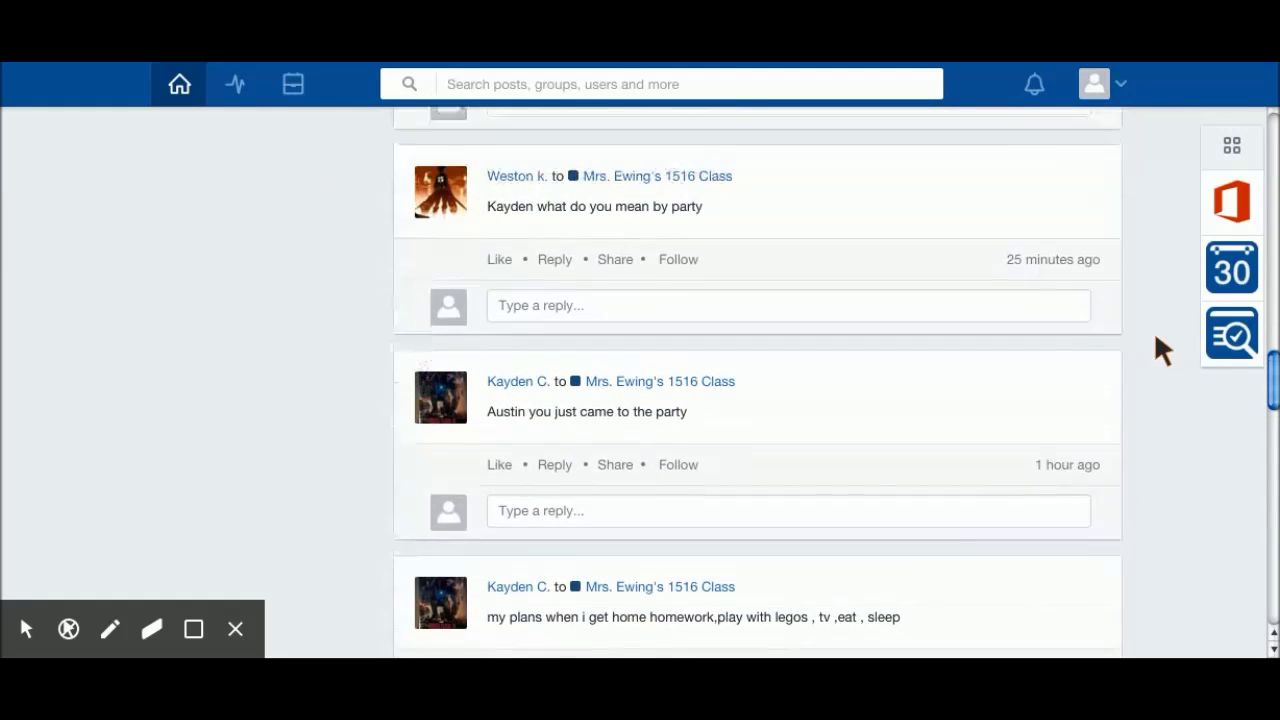
pyautogui.scroll(3, 1156, 338)
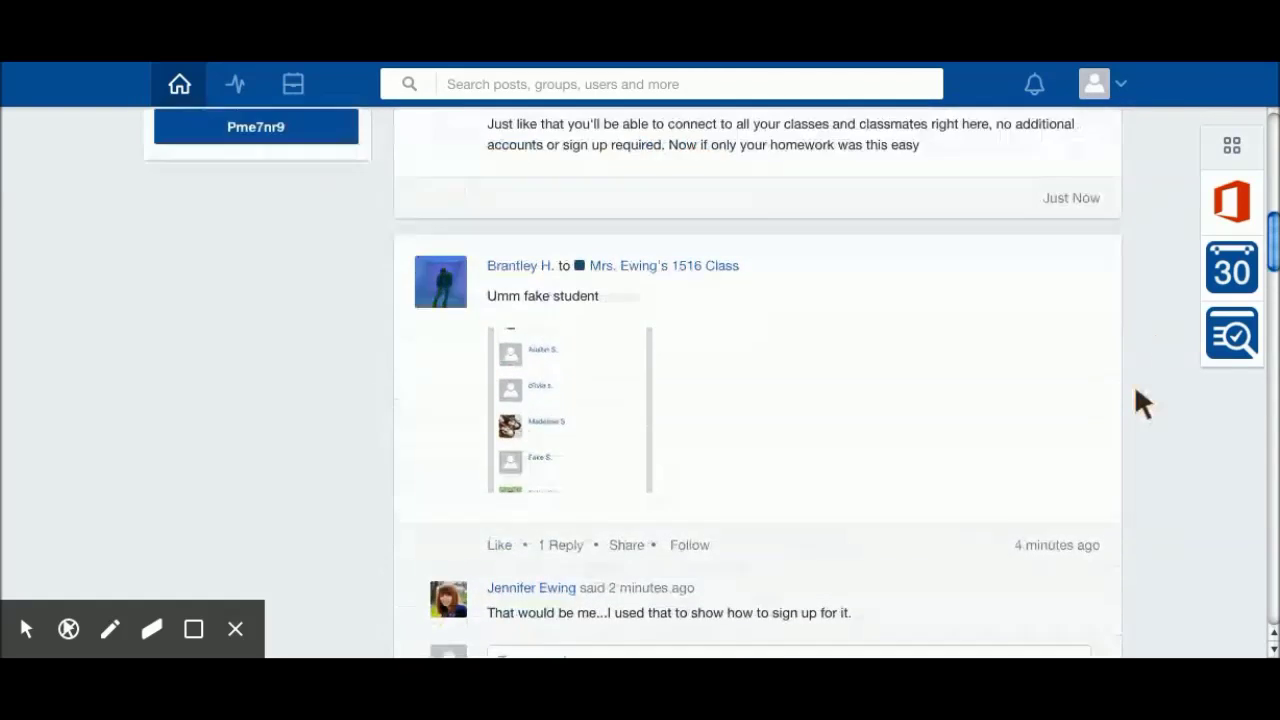
pyautogui.scroll(4, 1136, 392)
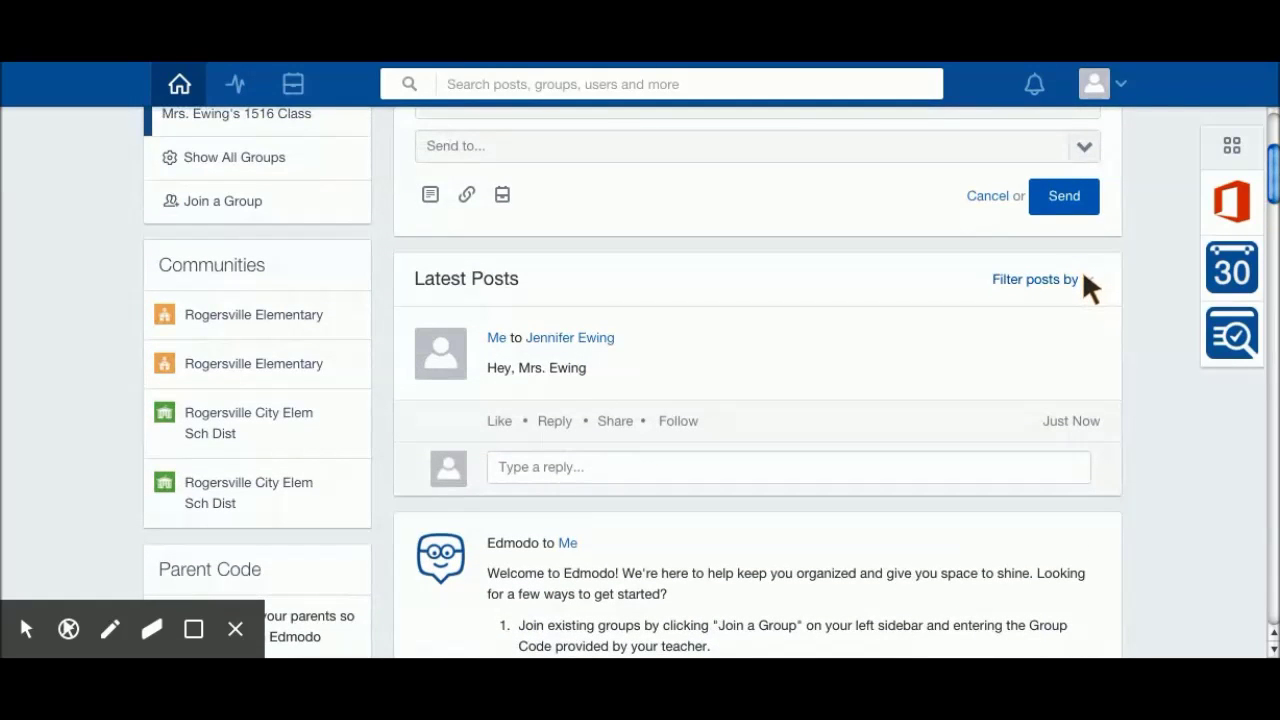
# Step: Filter Latest Posts to Quizzes, then switch the filter to By Teachers
pyautogui.click(1085, 279)
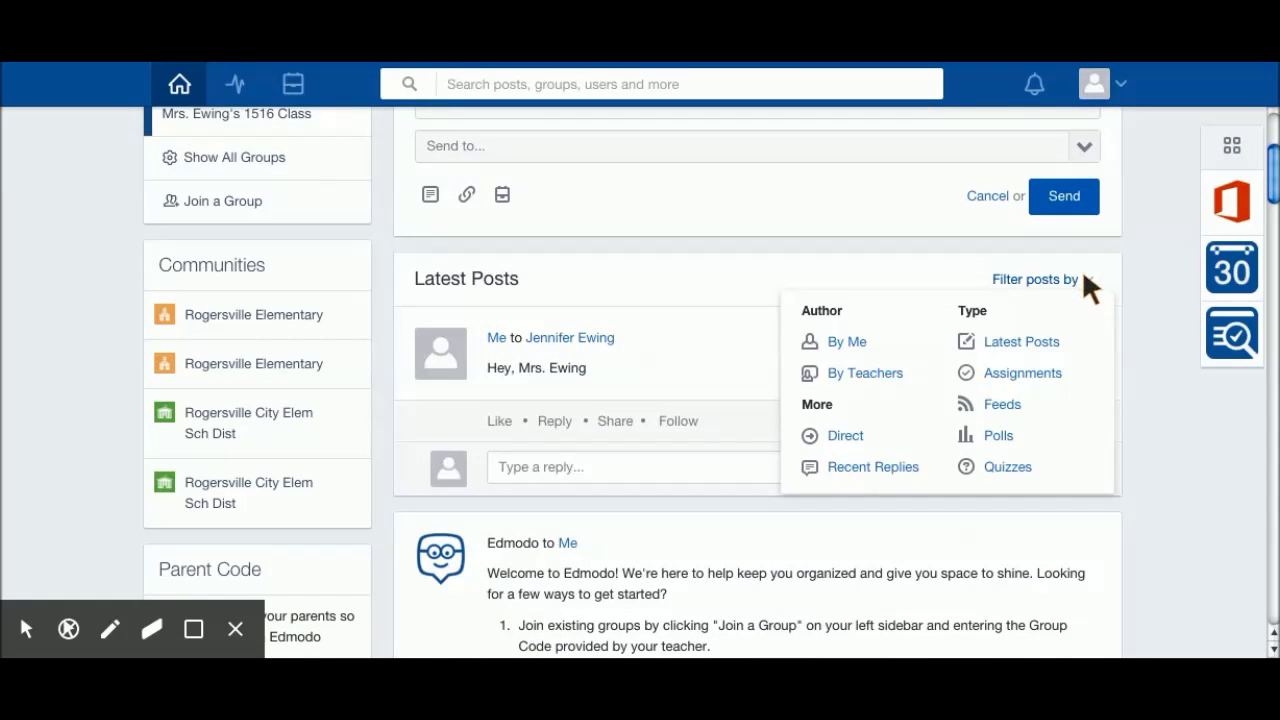
pyautogui.click(1004, 468)
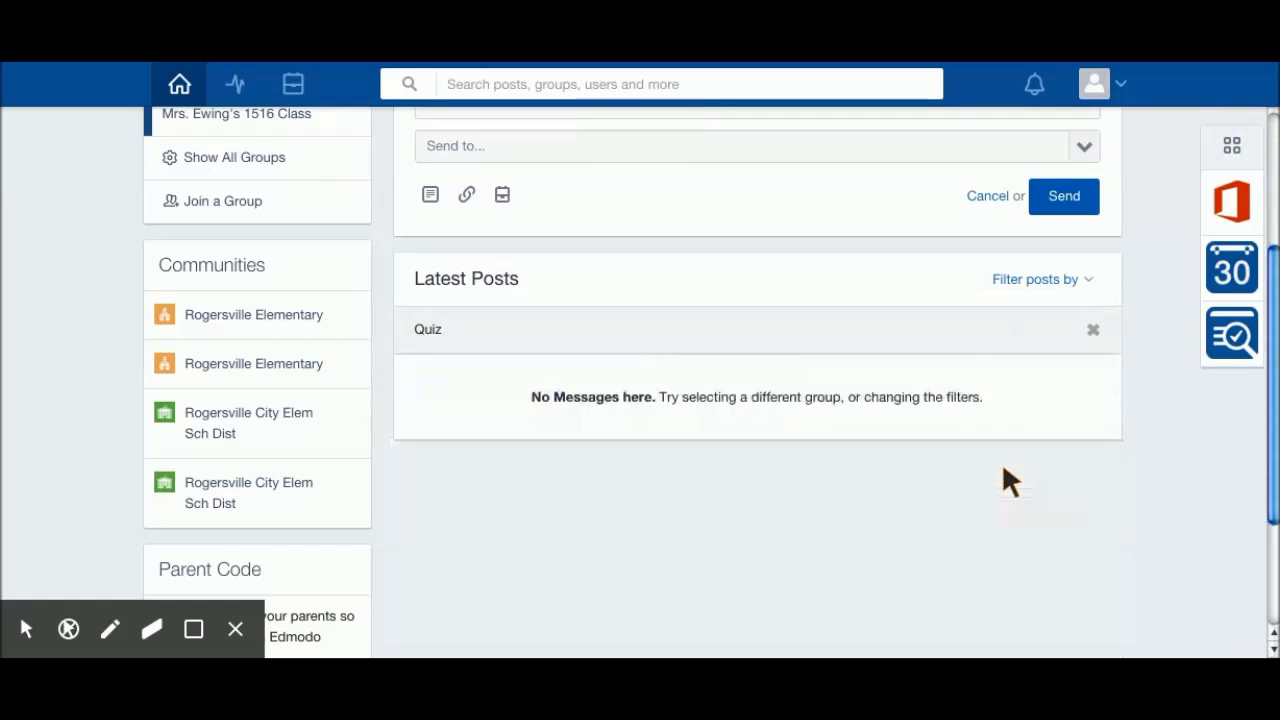
pyautogui.click(1076, 281)
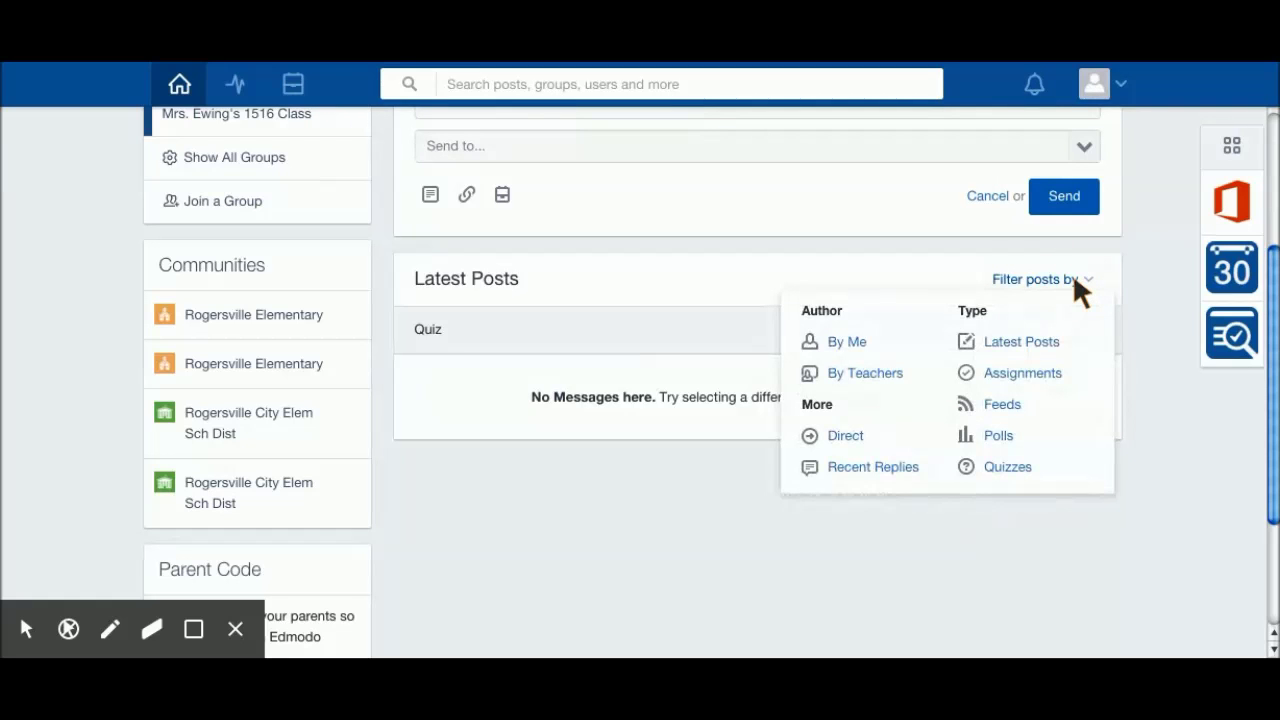
pyautogui.click(865, 373)
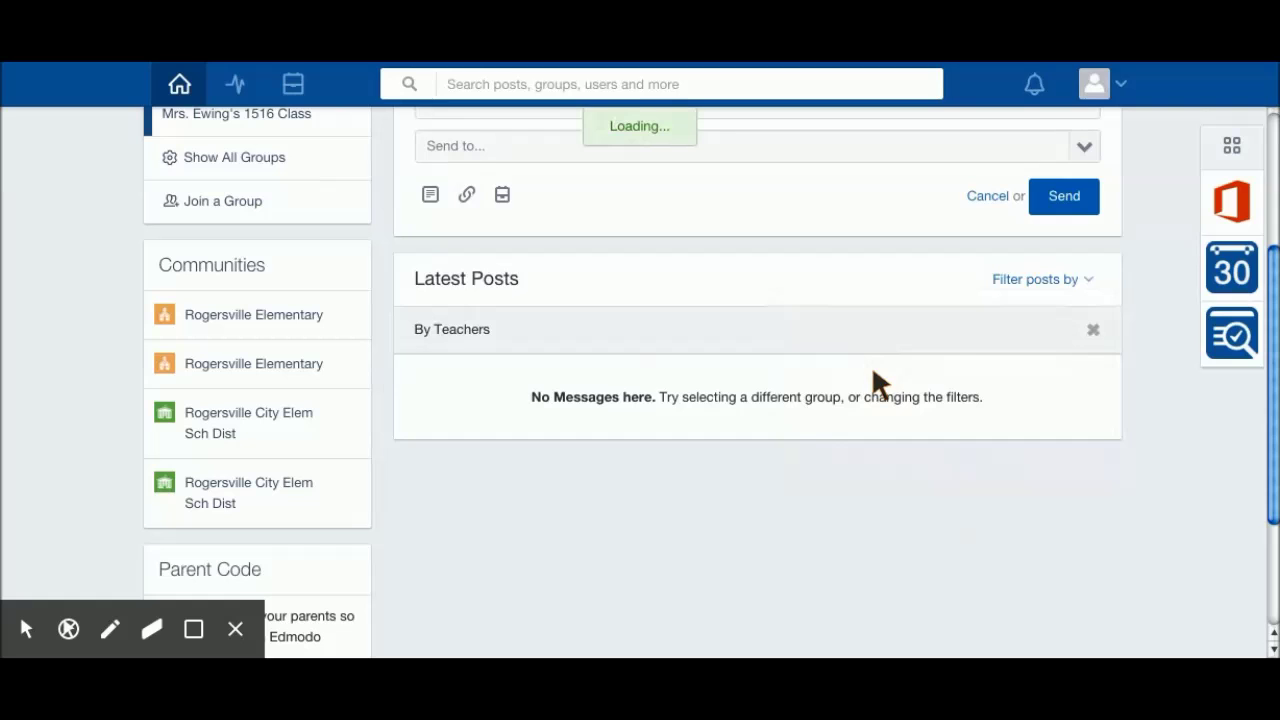
# Step: Scroll through the teacher-only posts, leaving the By Teachers filter unchanged
pyautogui.scroll(-1, 881, 393)
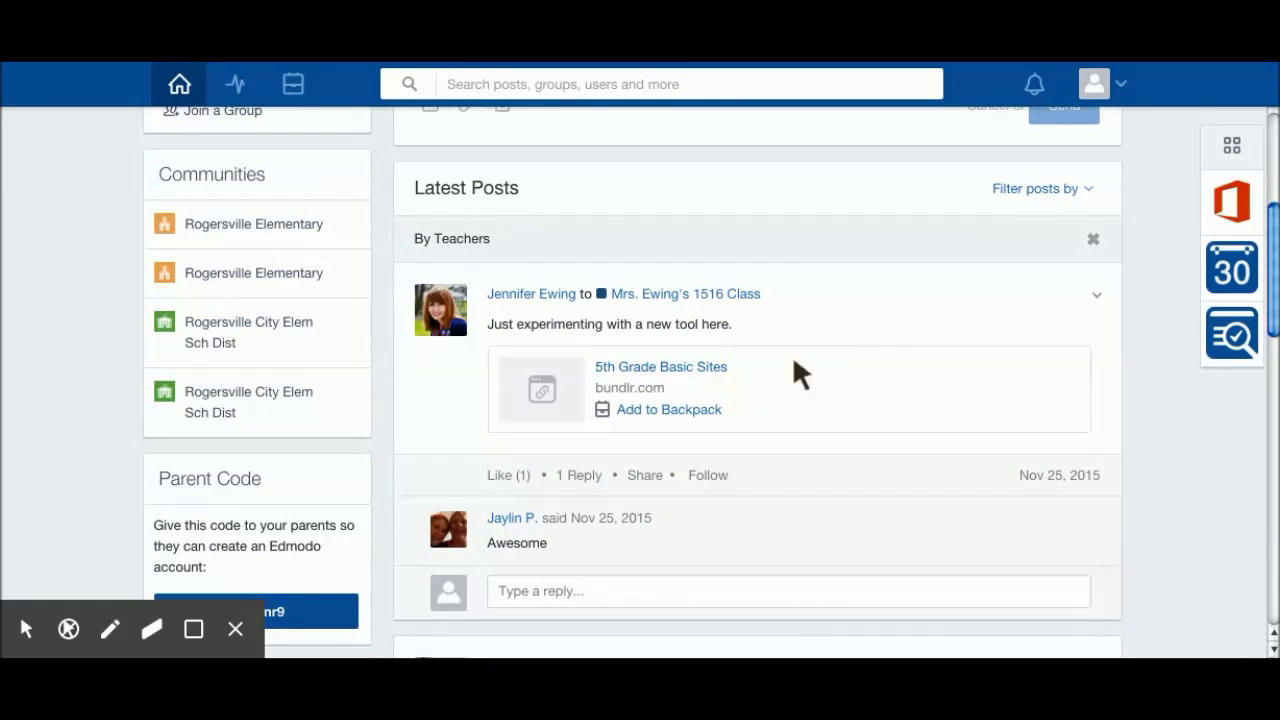
pyautogui.scroll(-1, 804, 360)
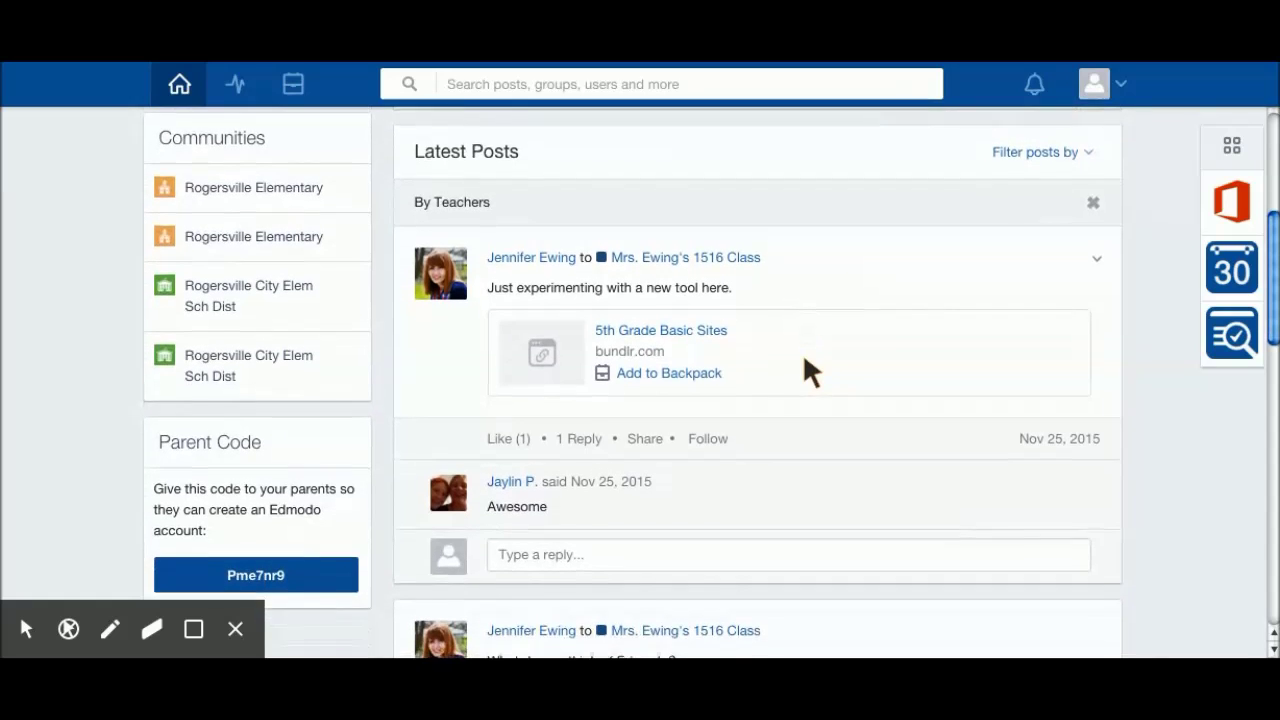
pyautogui.scroll(-1, 804, 360)
pyautogui.scroll(-2, 804, 360)
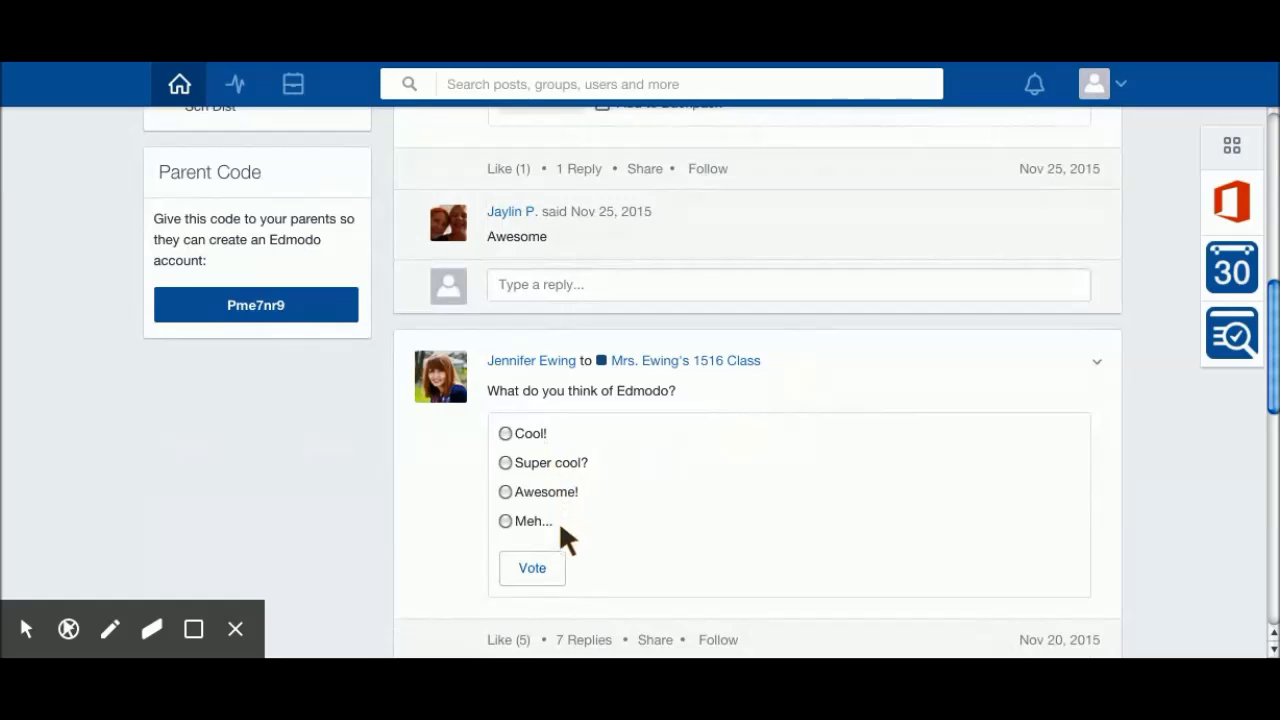
pyautogui.scroll(3, 628, 491)
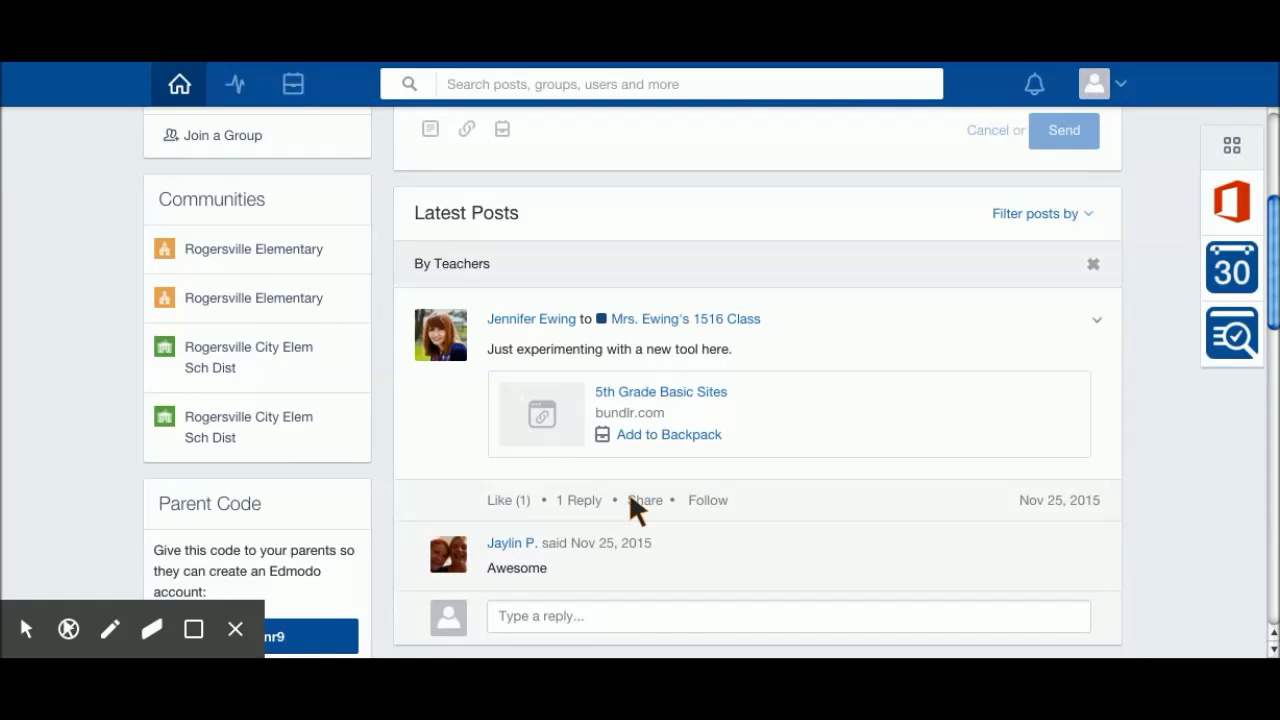
pyautogui.click(1086, 212)
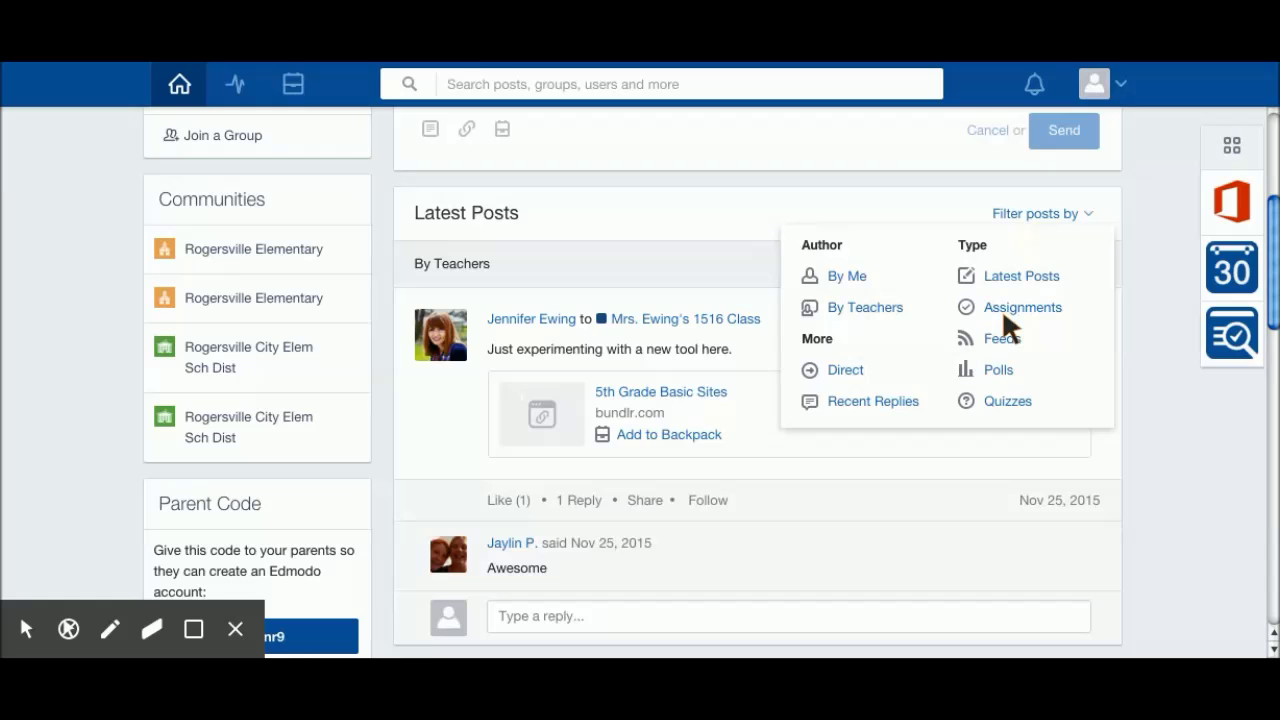
pyautogui.click(1135, 280)
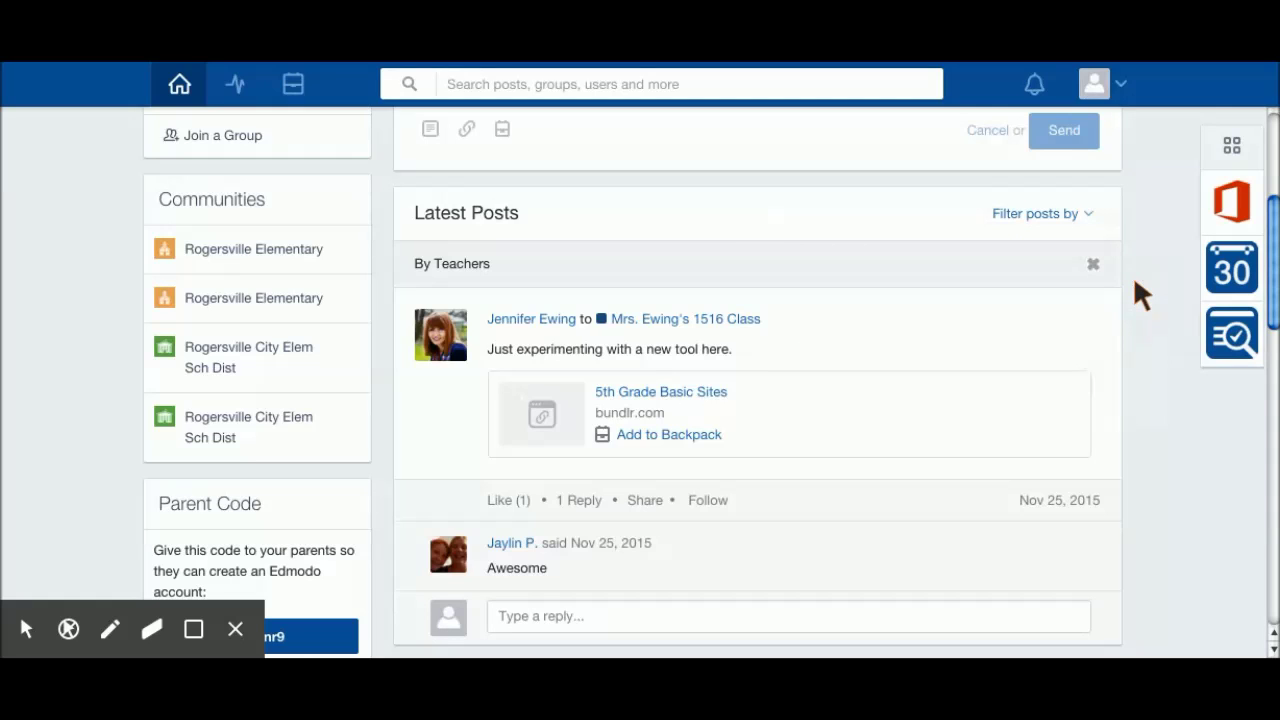
# Step: Open the student's profile page and start editing the profile picture
pyautogui.click(1121, 83)
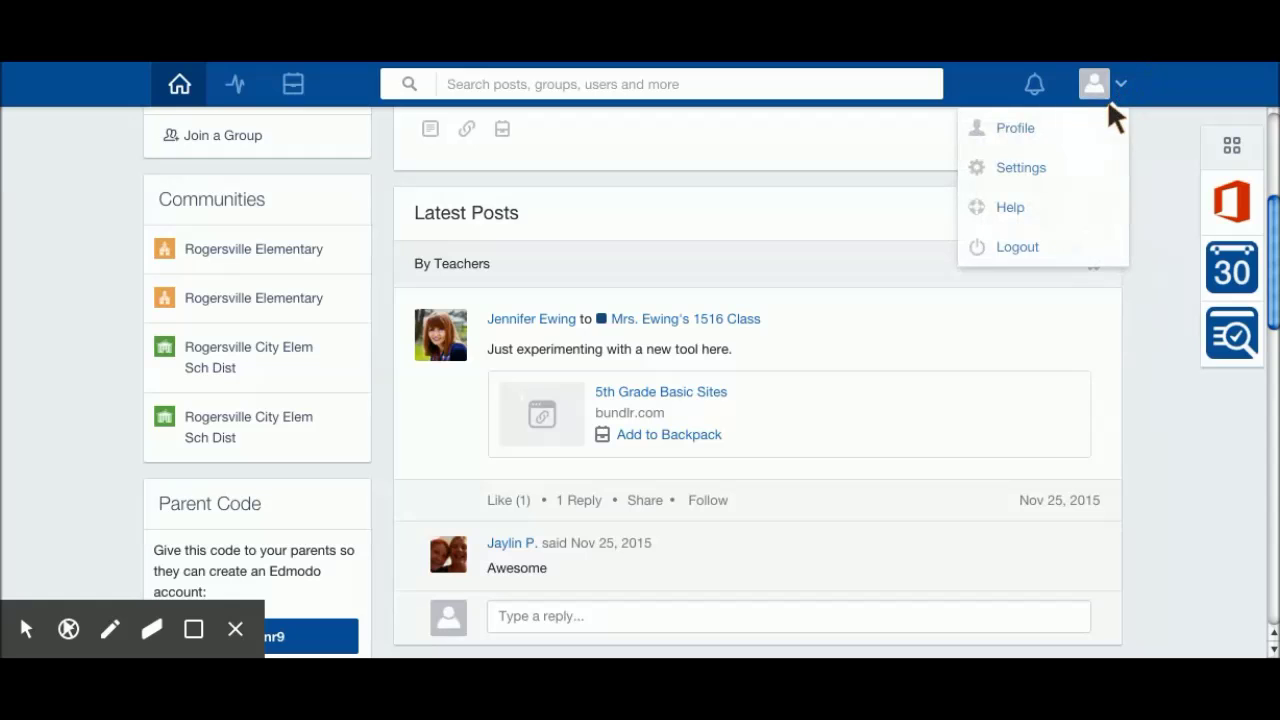
pyautogui.click(1013, 128)
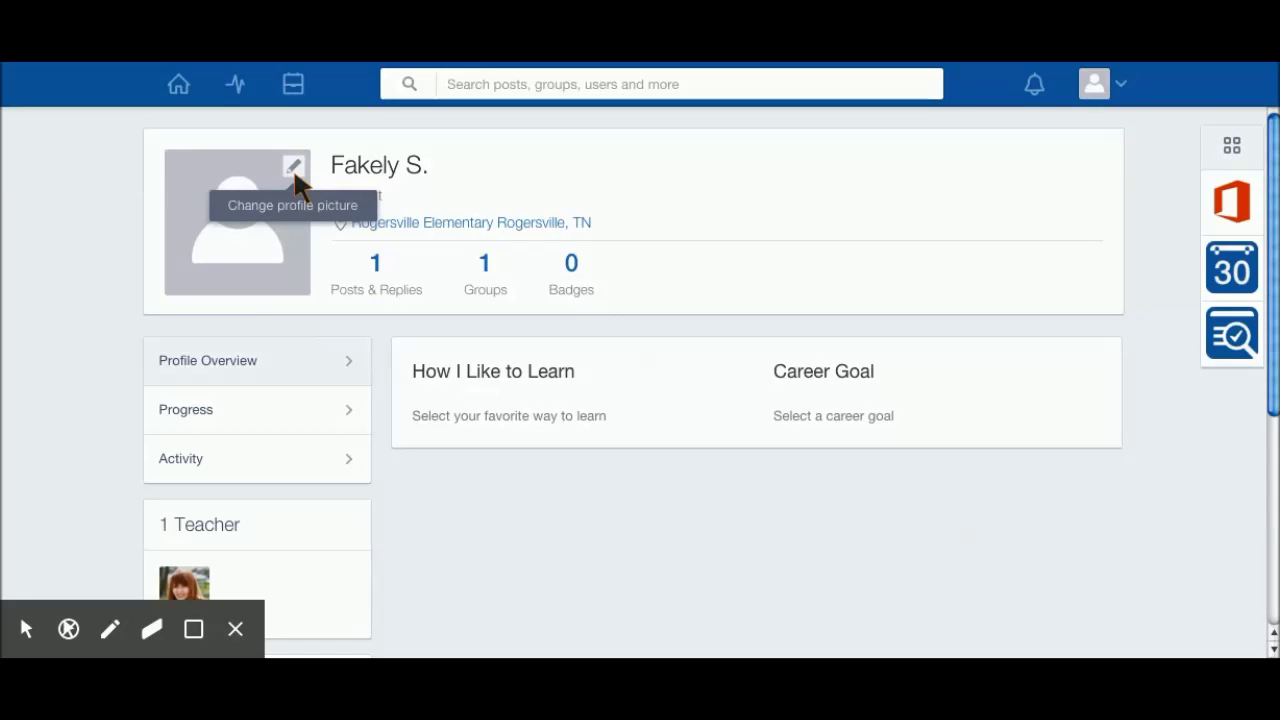
pyautogui.click(294, 168)
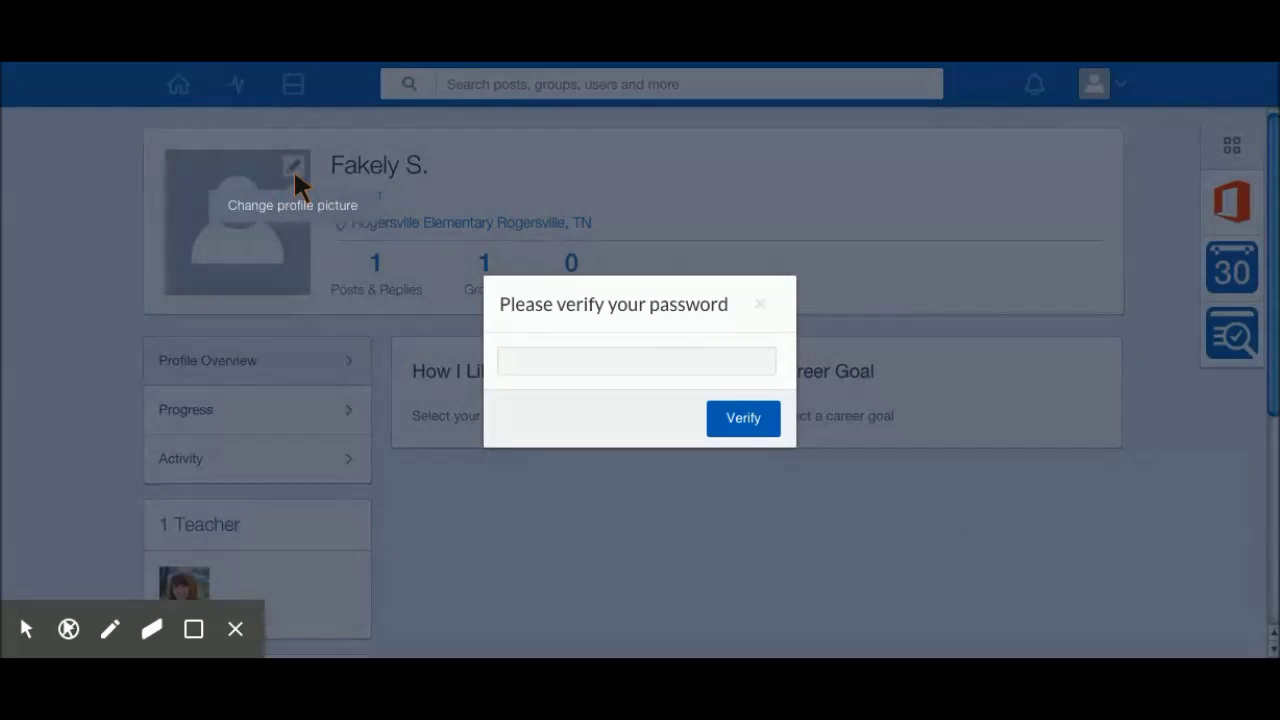
# Step: Re-enter the account password and verify it
pyautogui.click(540, 365)
pyautogui.write('••')
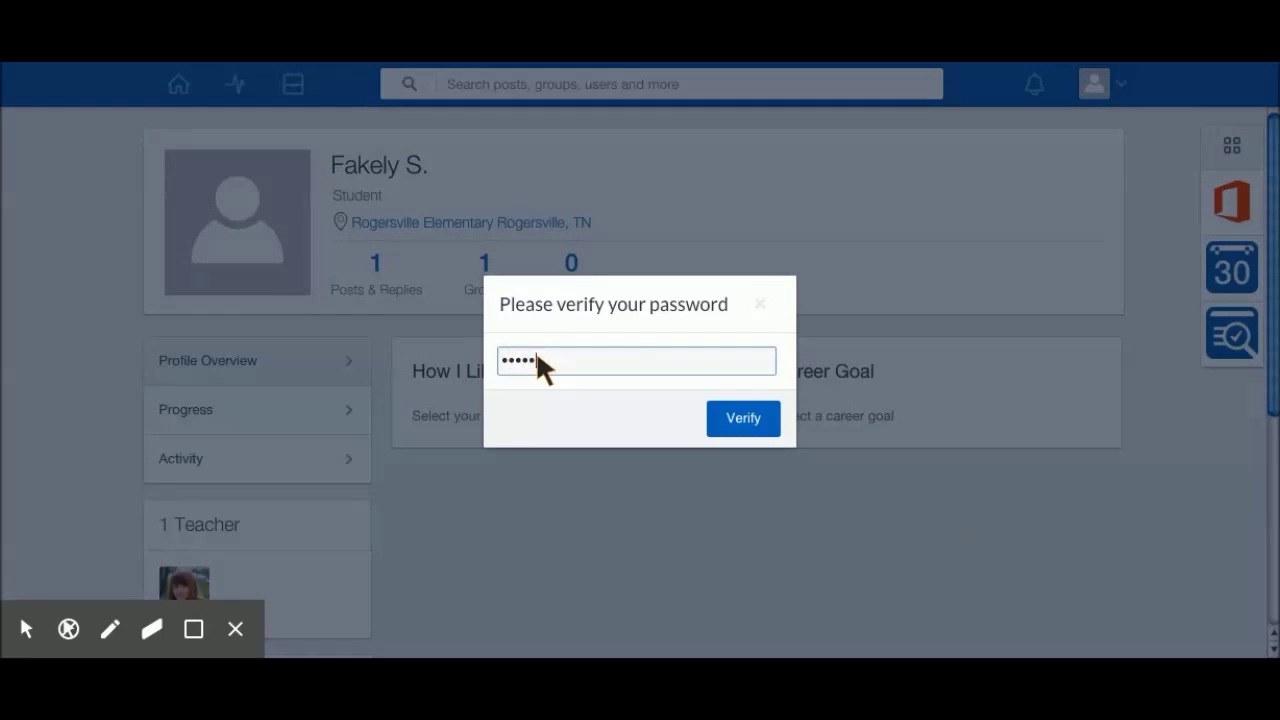
pyautogui.write('••••')
pyautogui.click(735, 430)
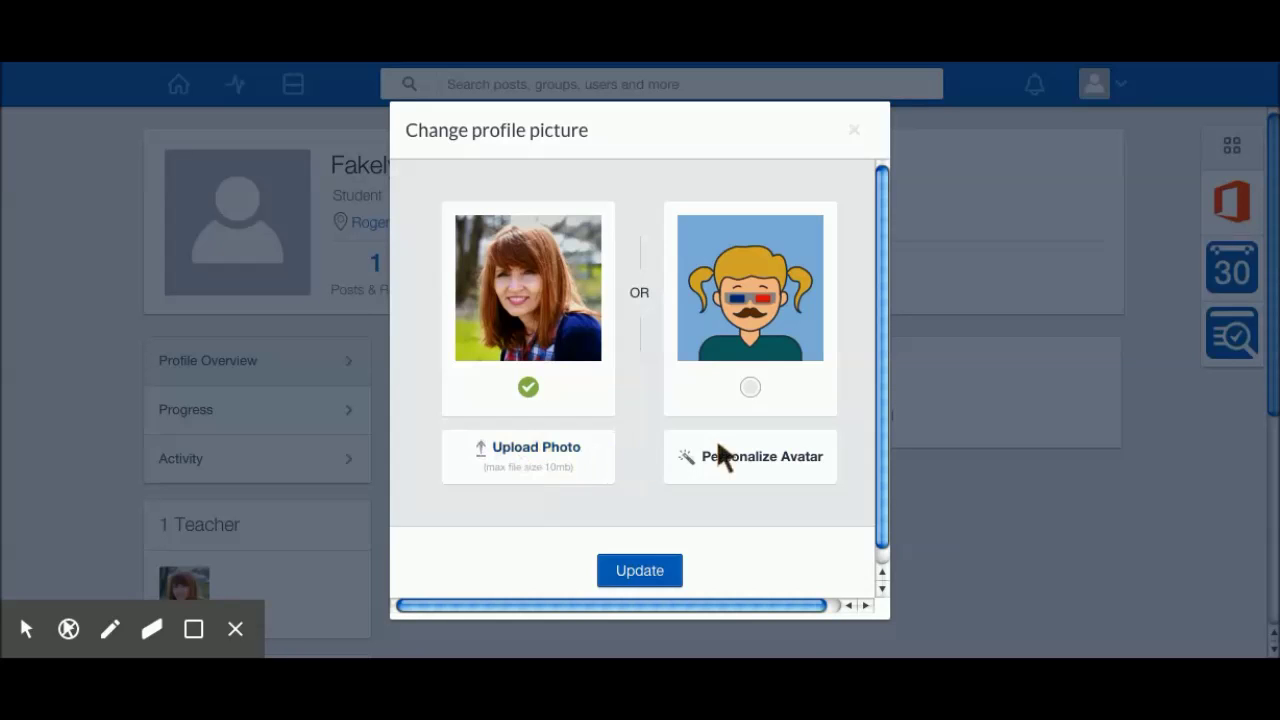
# Step: Open the avatar builder and give the avatar the third head shape
pyautogui.click(736, 462)
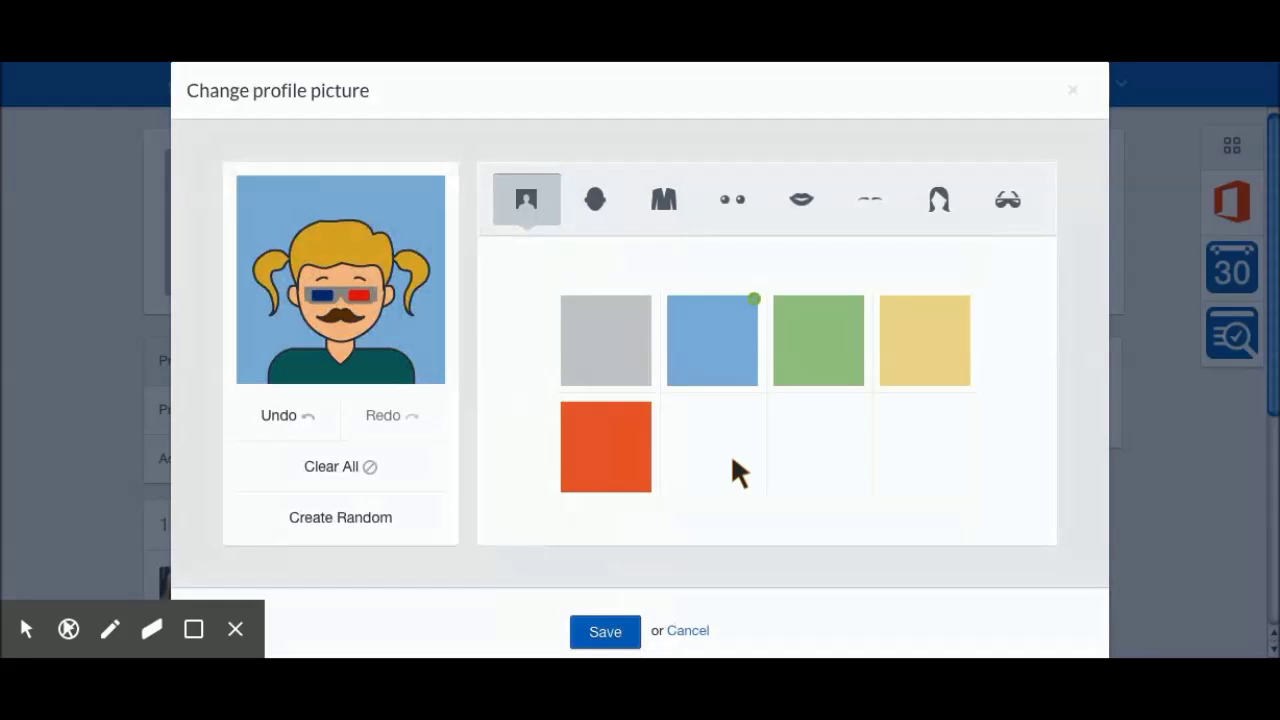
pyautogui.click(592, 200)
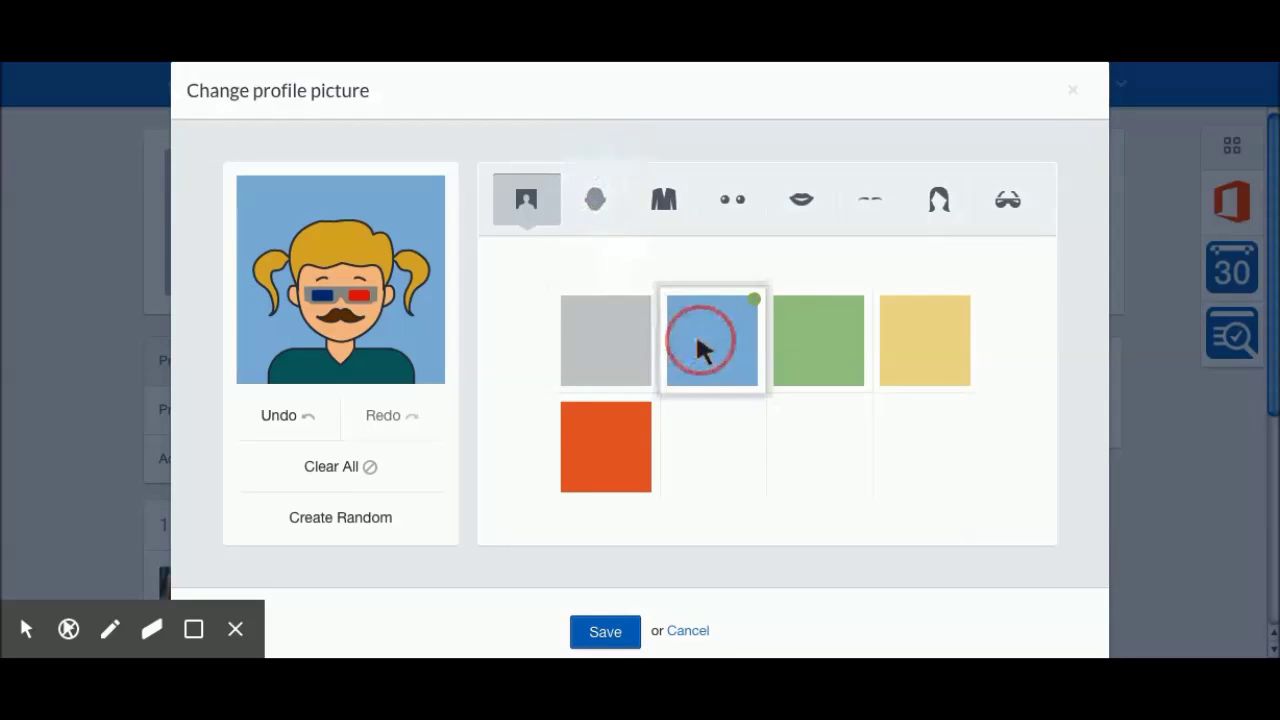
pyautogui.click(593, 202)
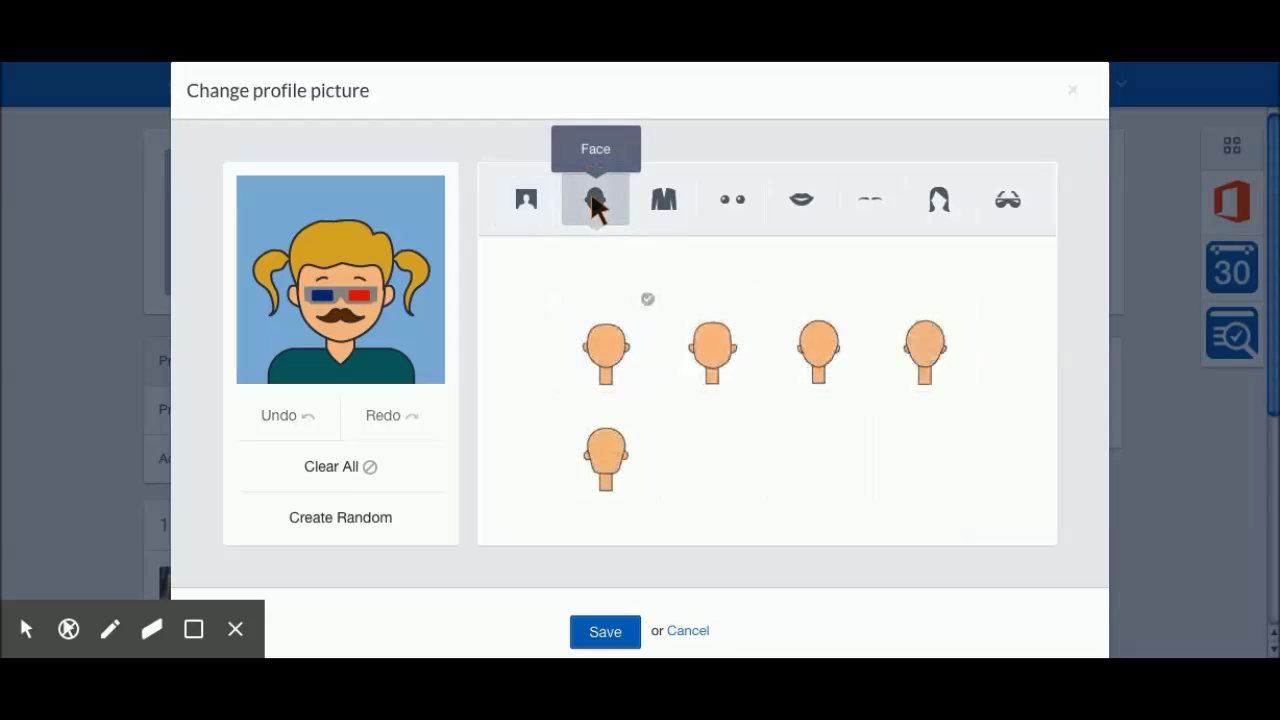
pyautogui.click(815, 358)
# Step: Dress the avatar in the collared shirt and give it the third eye style in teal
pyautogui.click(663, 200)
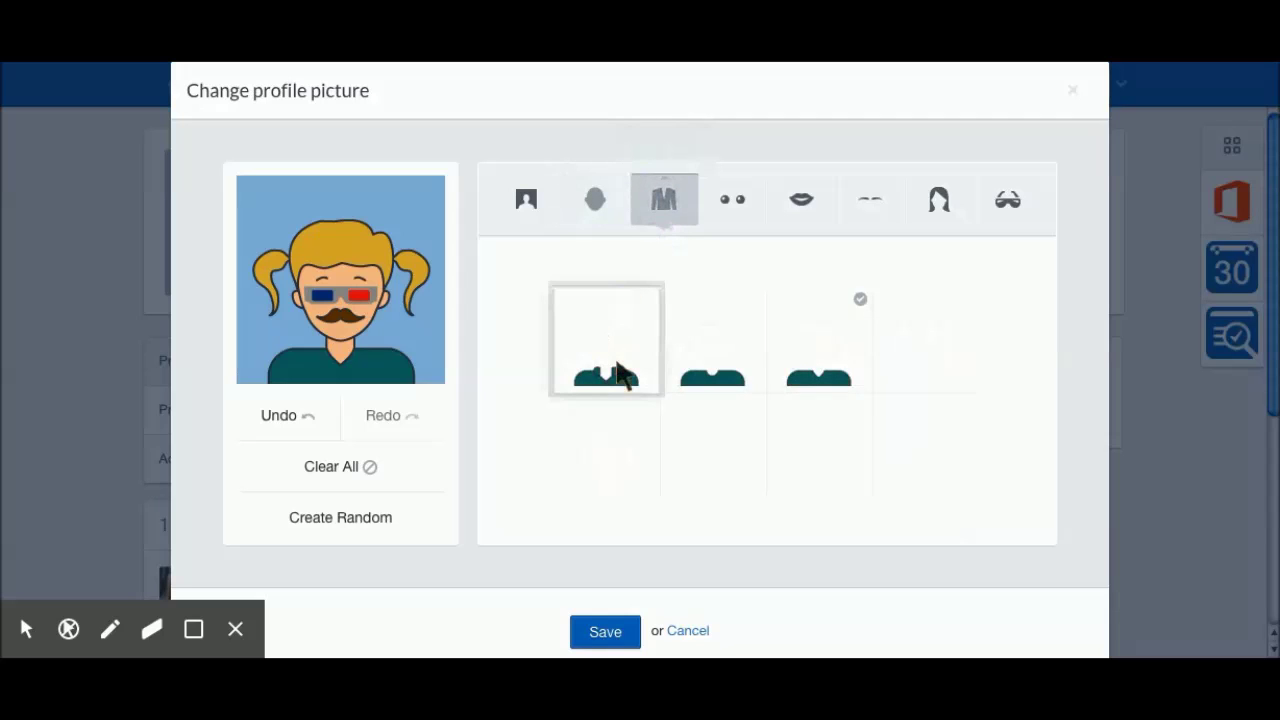
pyautogui.click(620, 381)
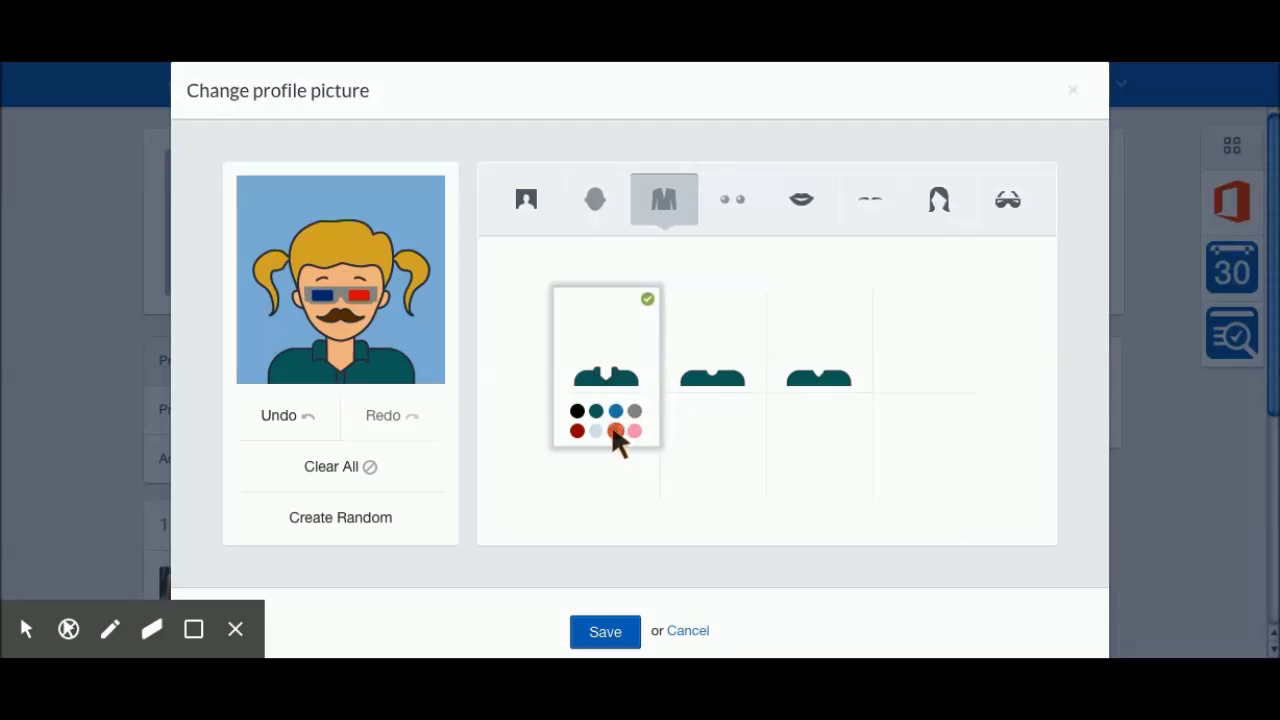
pyautogui.click(730, 205)
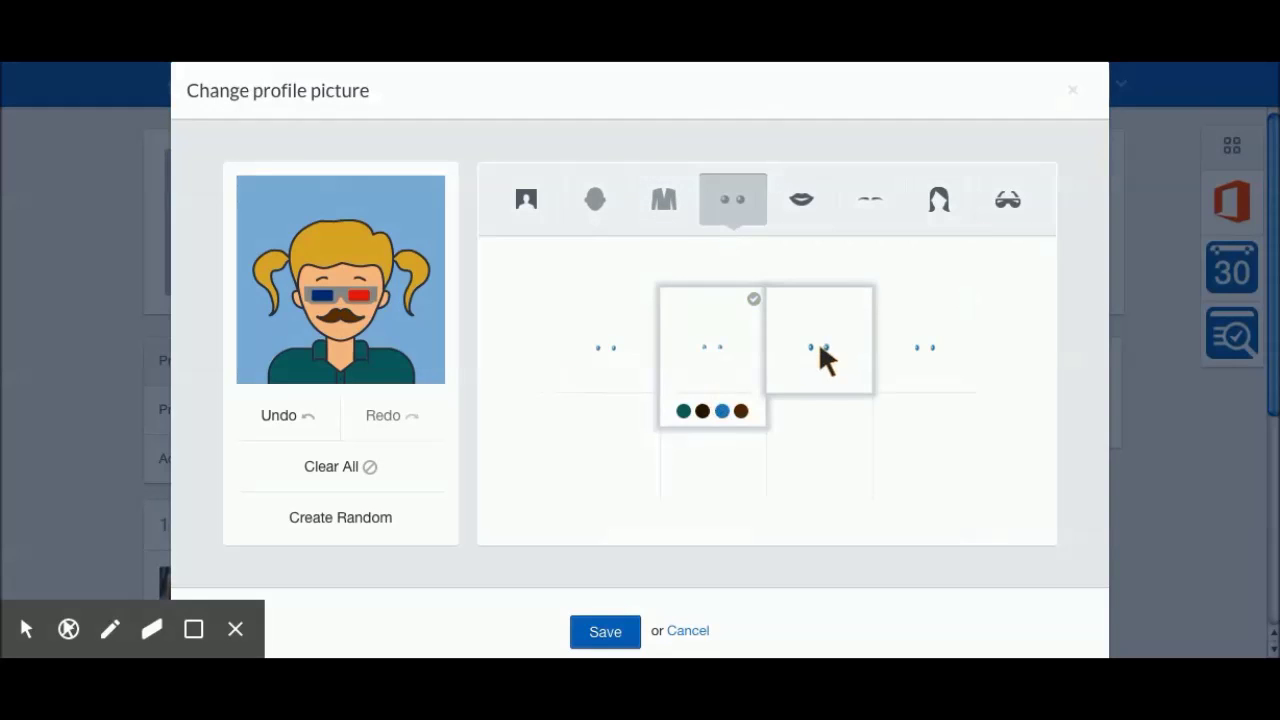
pyautogui.click(818, 341)
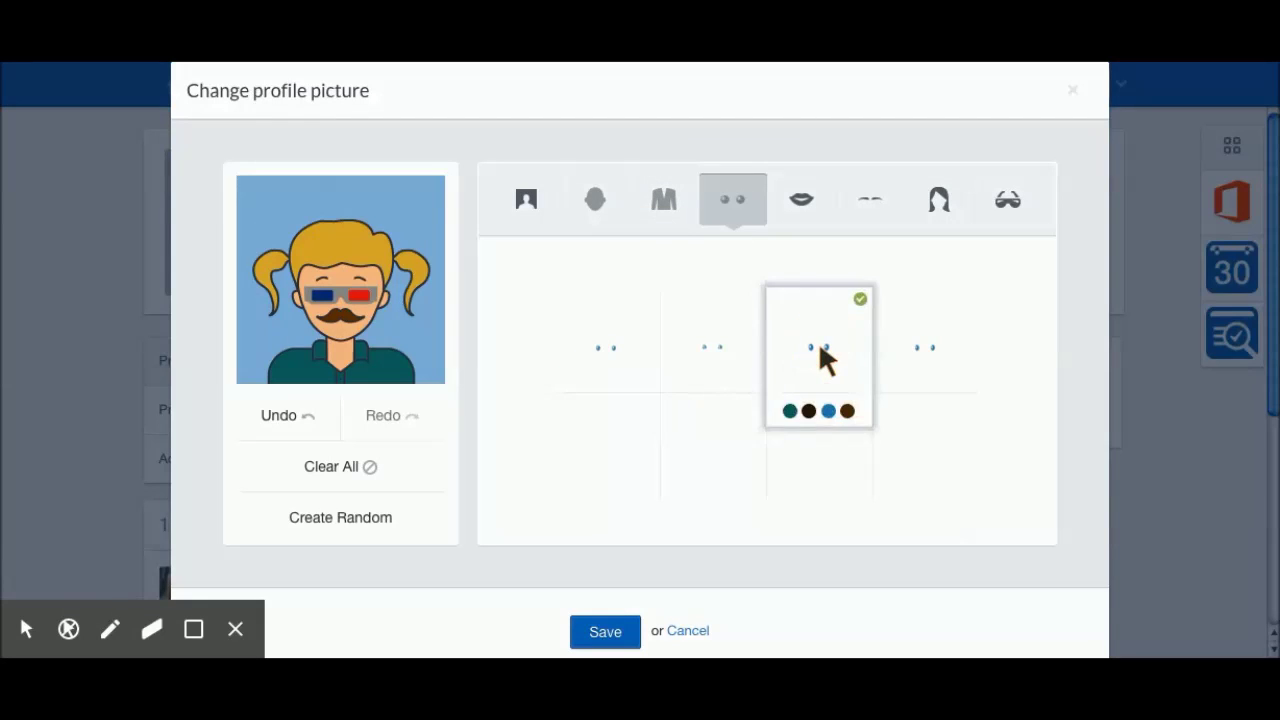
pyautogui.click(791, 411)
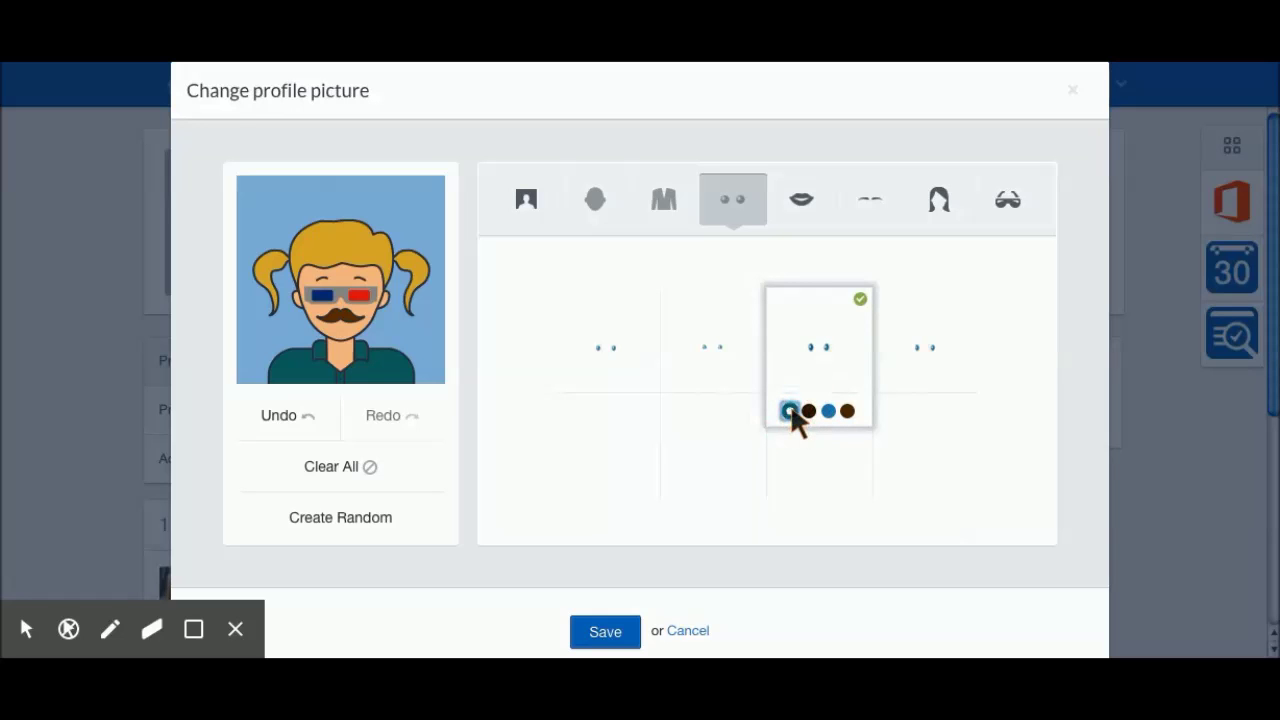
# Step: Replace the moustache with a red smiling mouth and pick the second eyebrow style
pyautogui.click(800, 195)
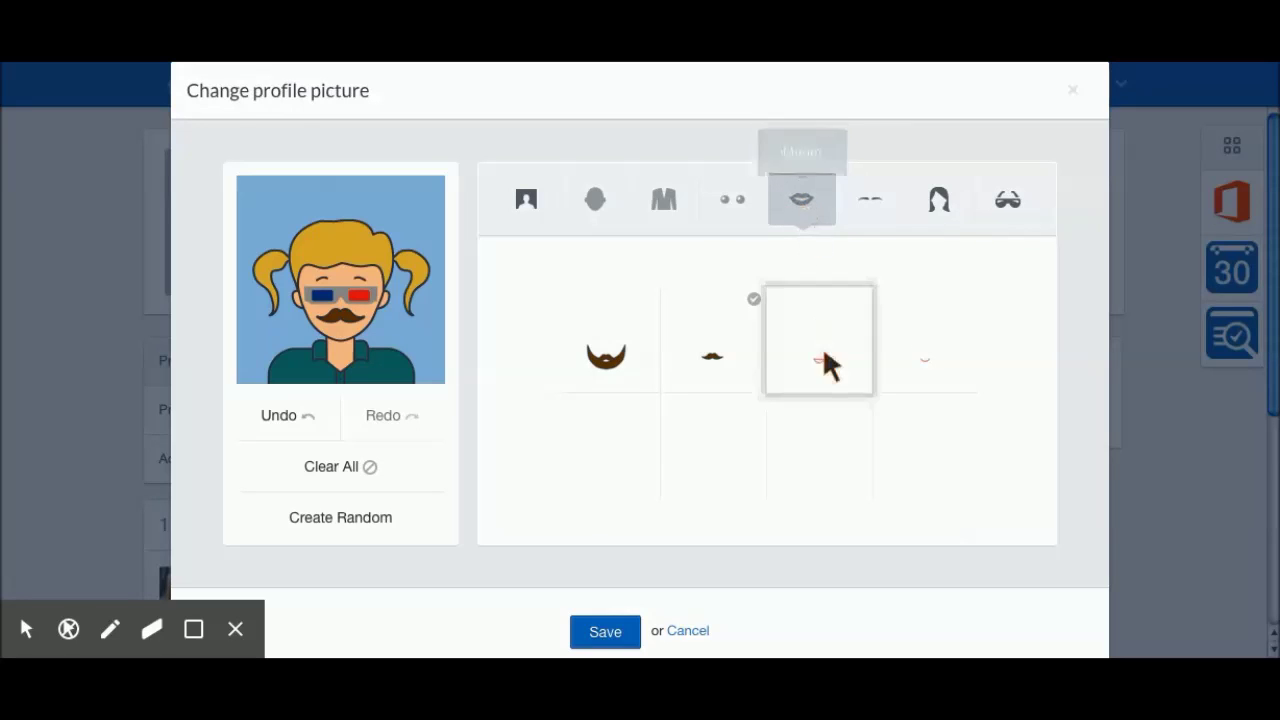
pyautogui.click(816, 370)
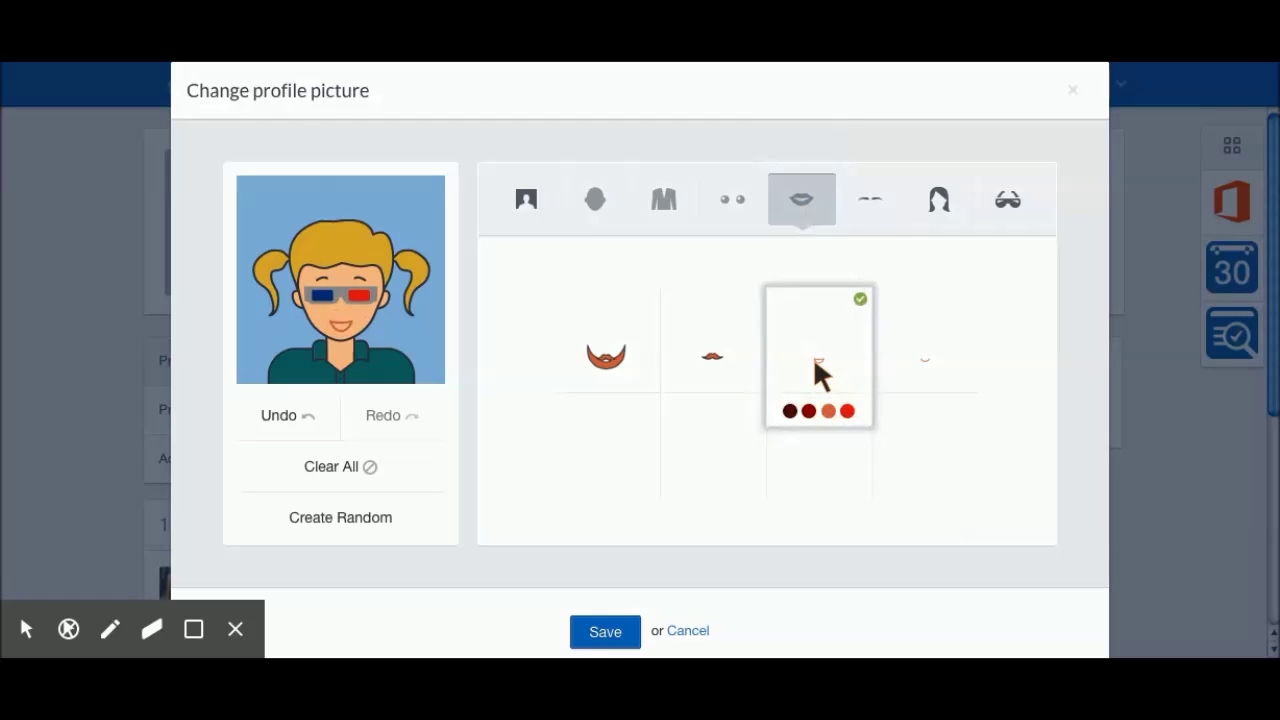
pyautogui.click(847, 411)
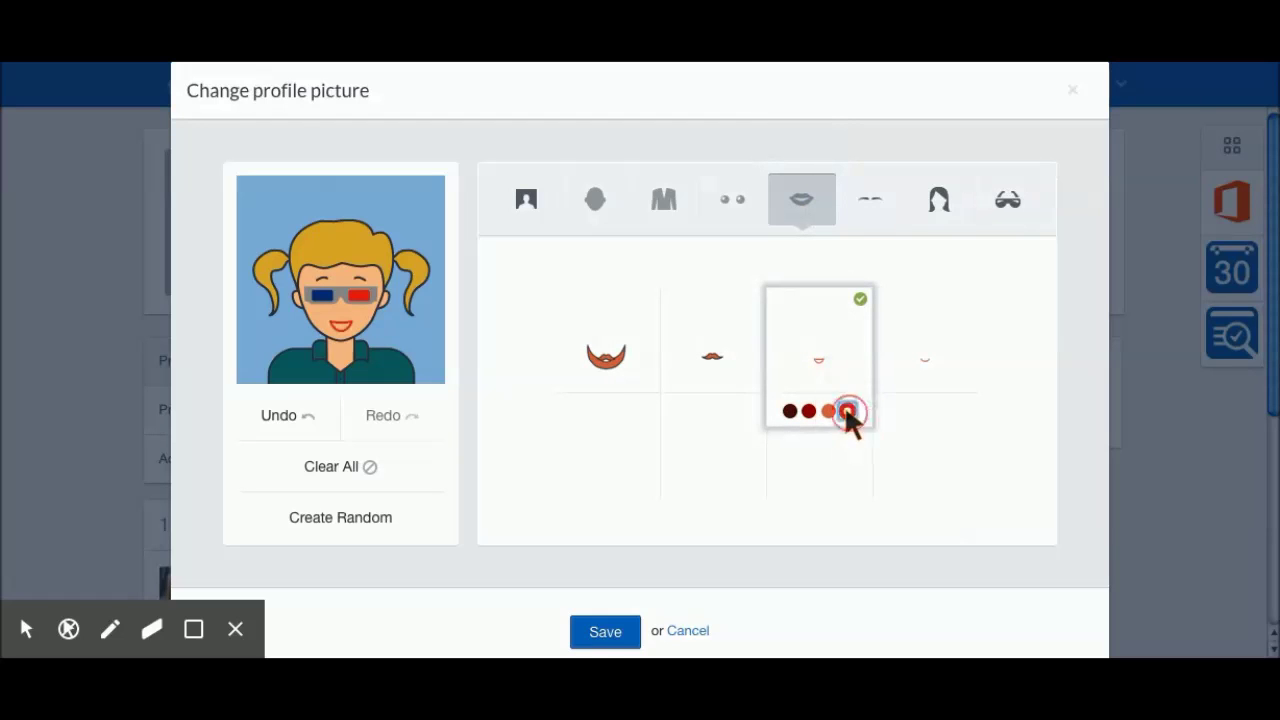
pyautogui.click(870, 200)
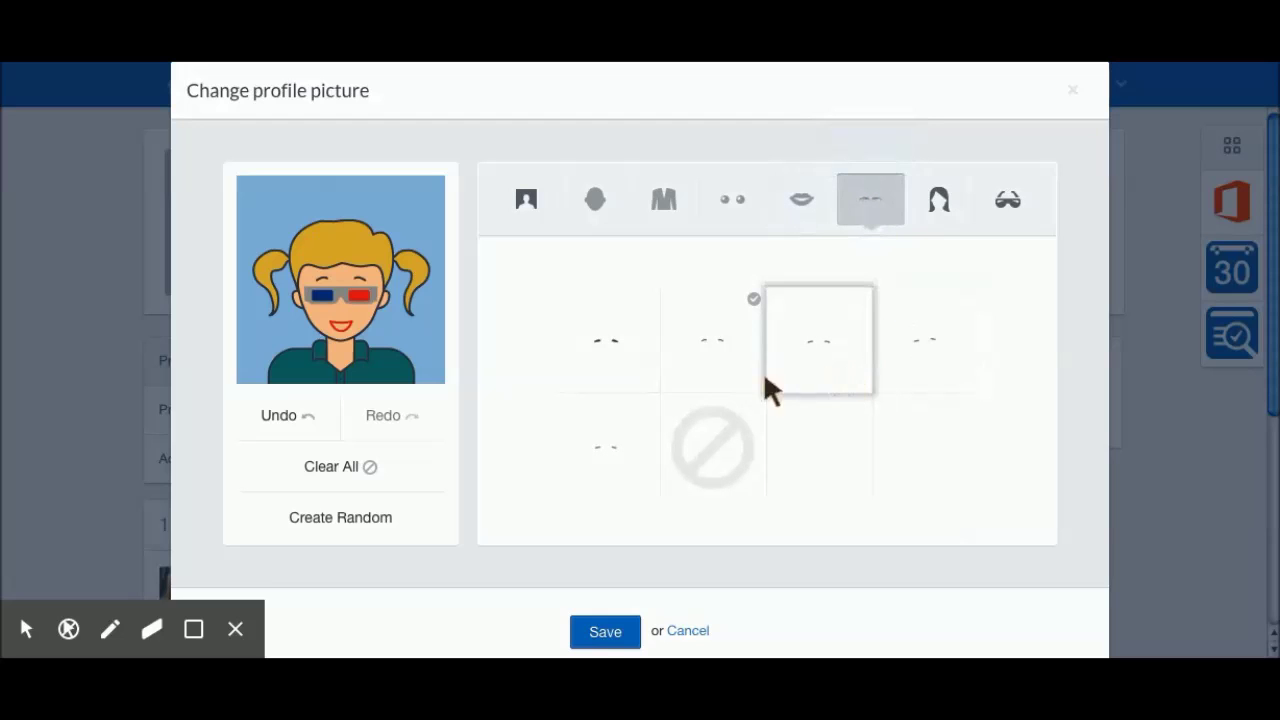
pyautogui.click(716, 350)
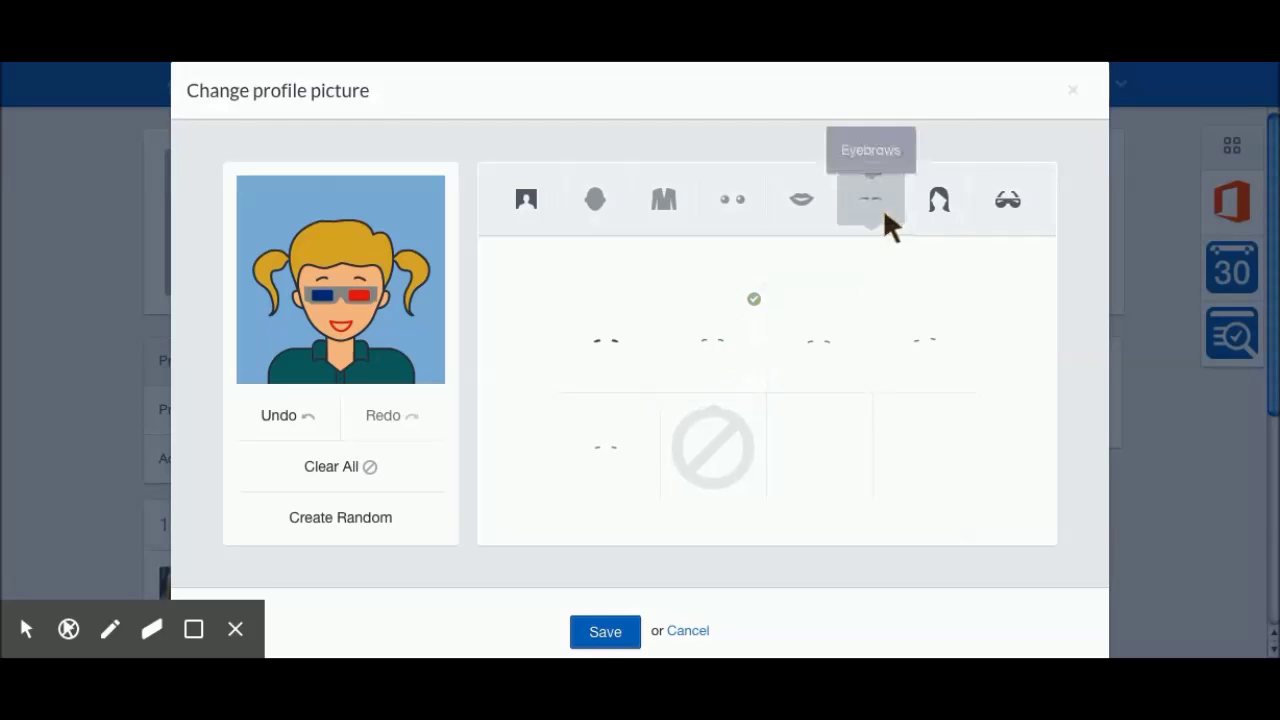
# Step: Give the avatar red shoulder-length hair and black-rimmed glasses
pyautogui.click(937, 206)
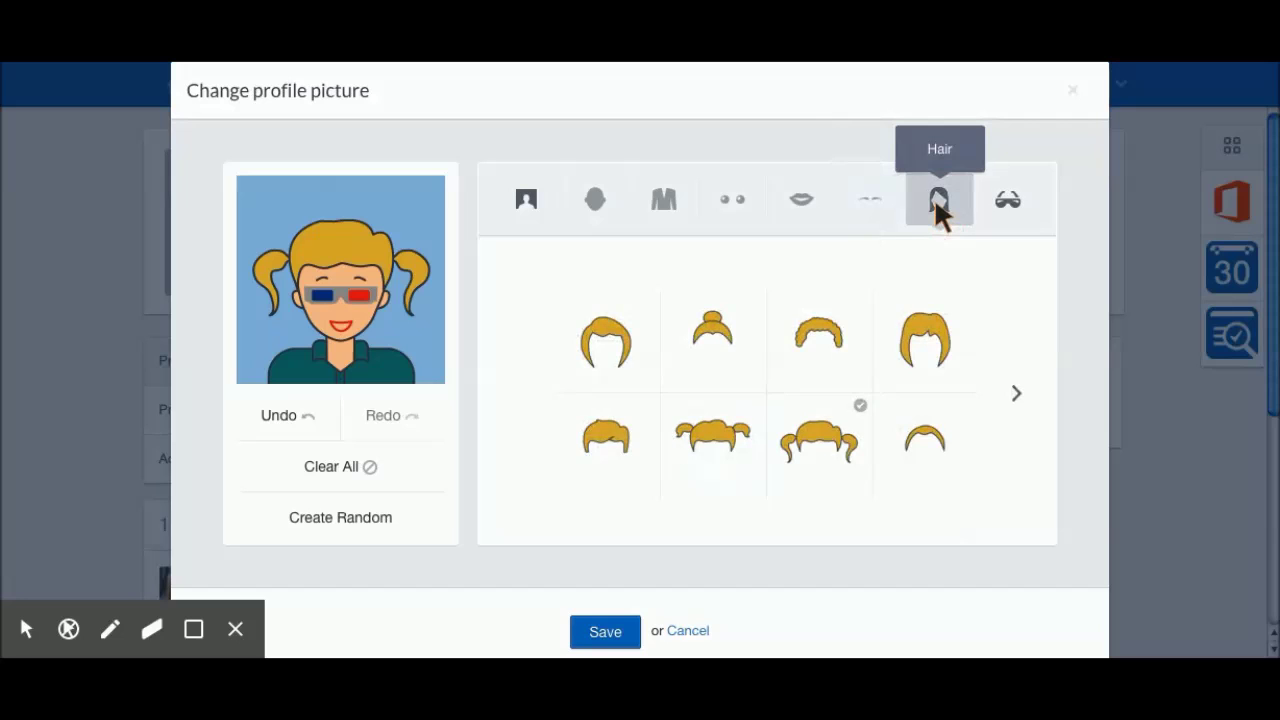
pyautogui.click(921, 348)
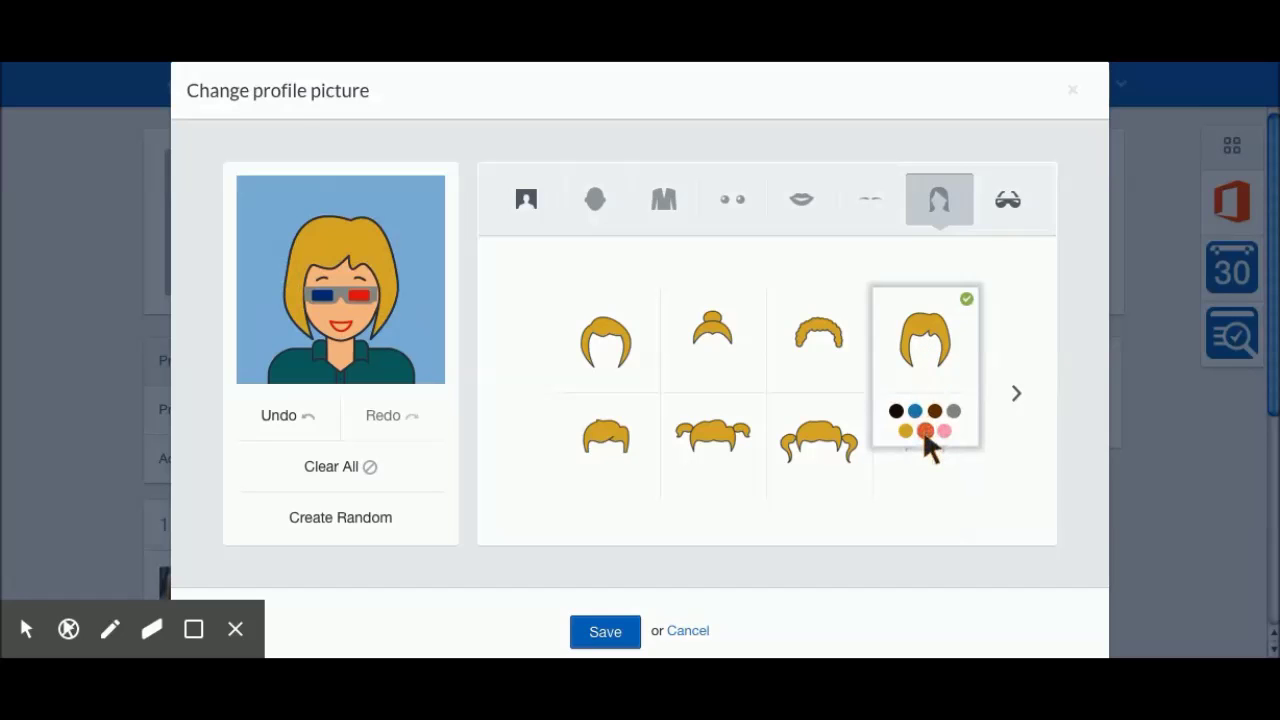
pyautogui.click(924, 431)
pyautogui.click(1005, 200)
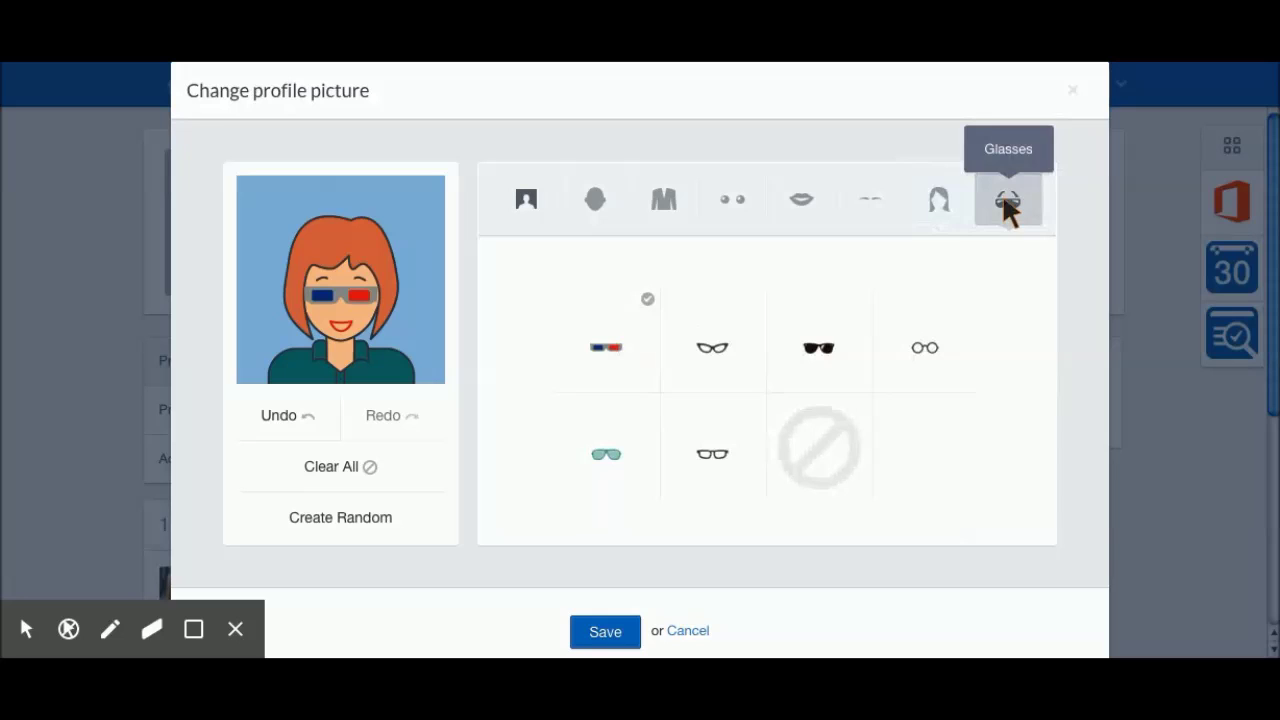
pyautogui.click(715, 448)
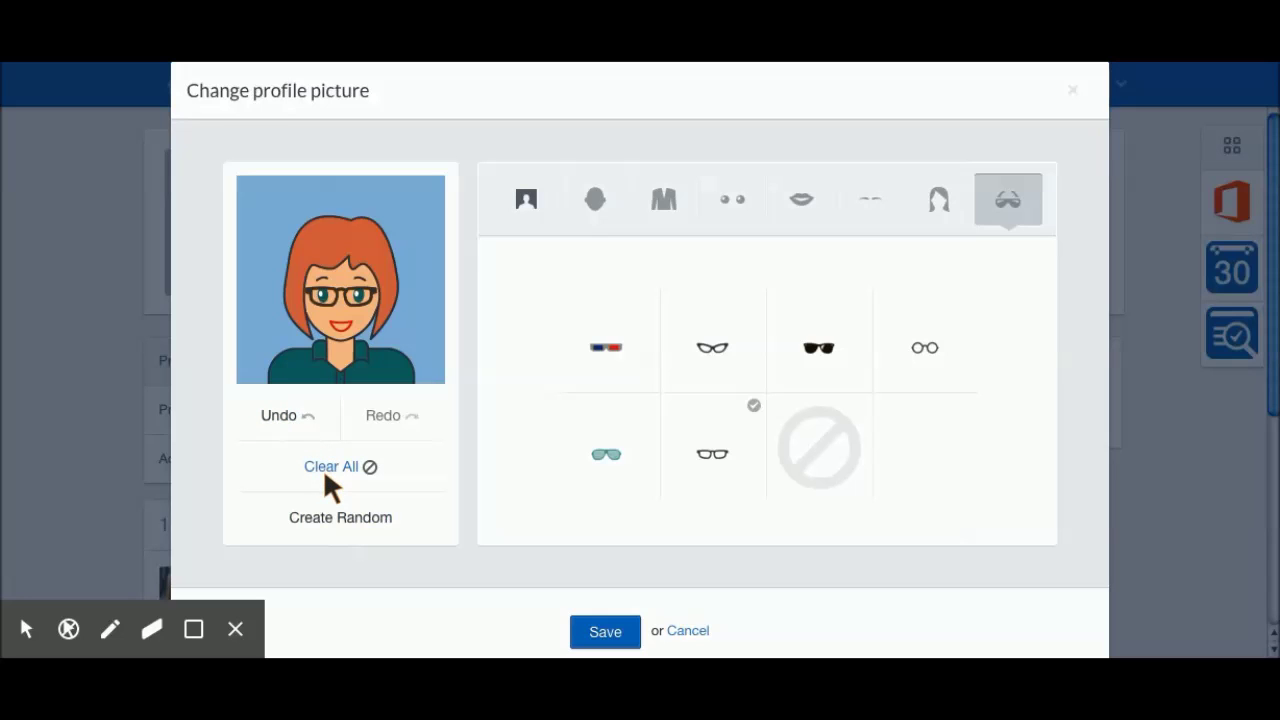
# Step: Save the red-haired, glasses-wearing avatar and apply it as the profile picture
pyautogui.click(600, 634)
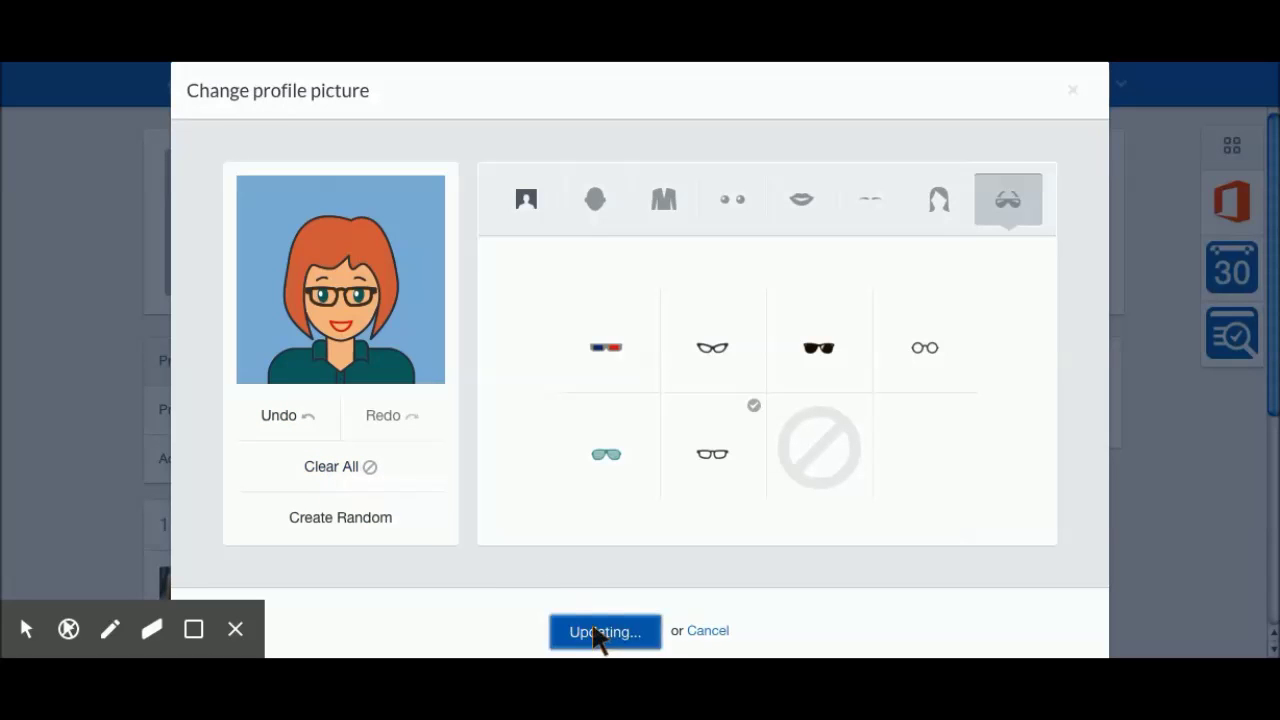
pyautogui.click(636, 568)
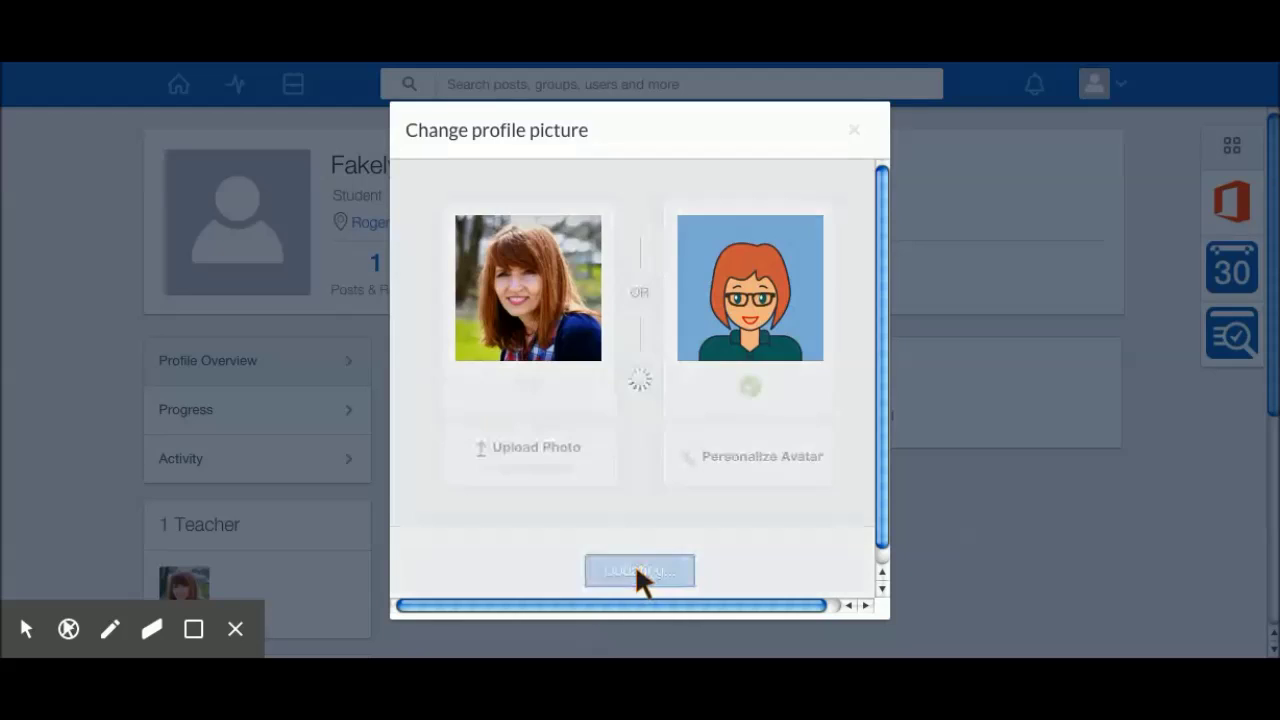